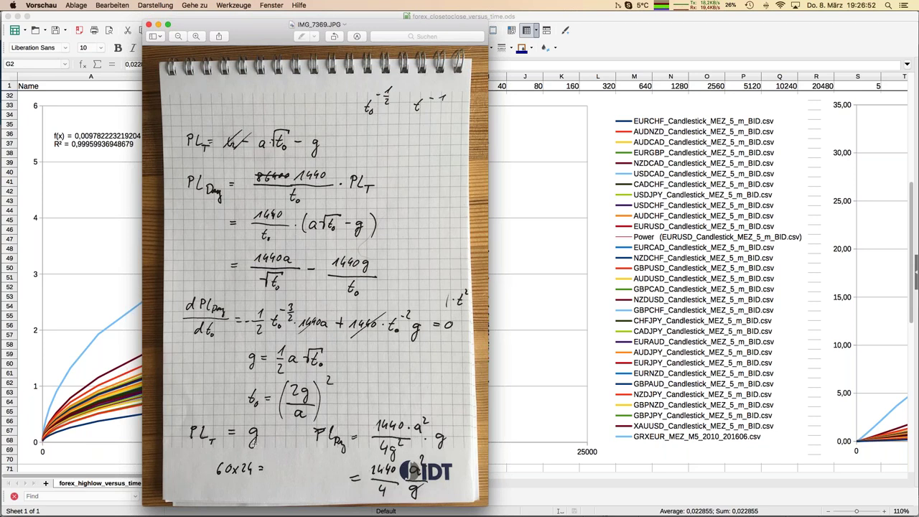
- Switch to LibreOffice and bring up the Risk_LS_Spread_JFD.ods spreadsheet
mouse_move(13, 109)
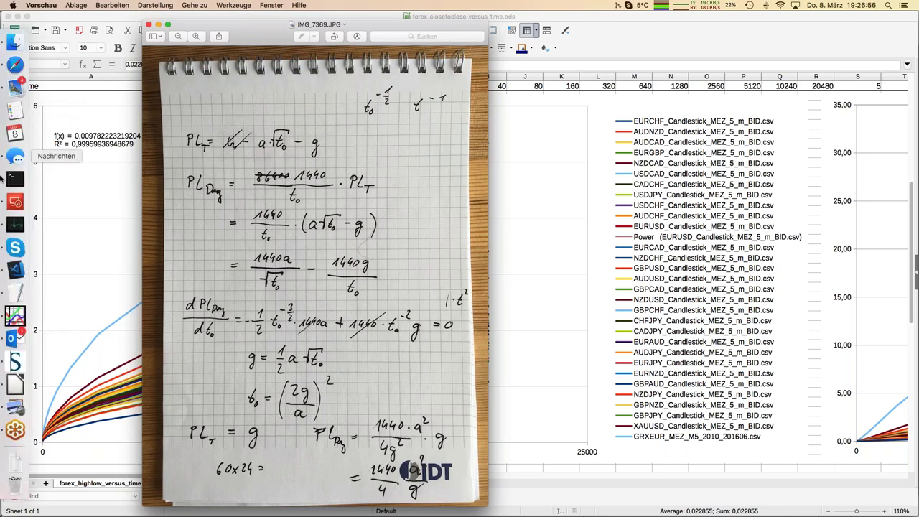
click(14, 379)
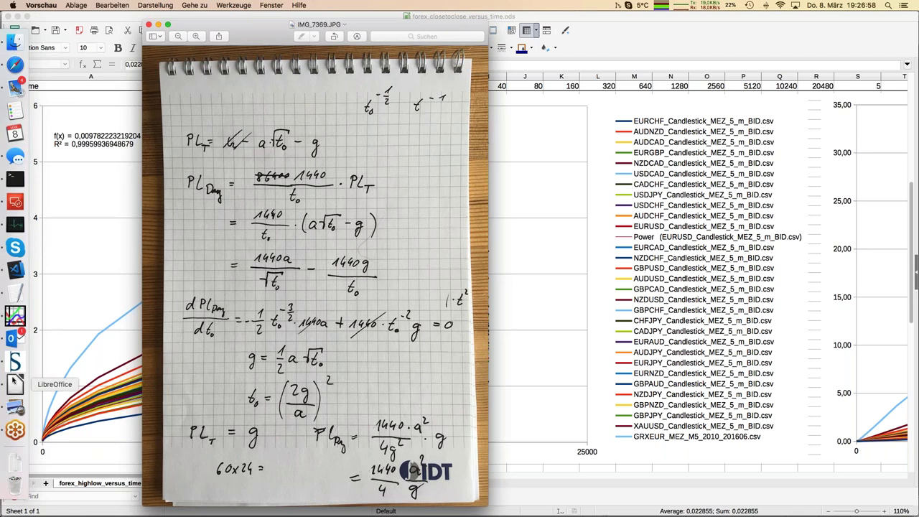
click(282, 6)
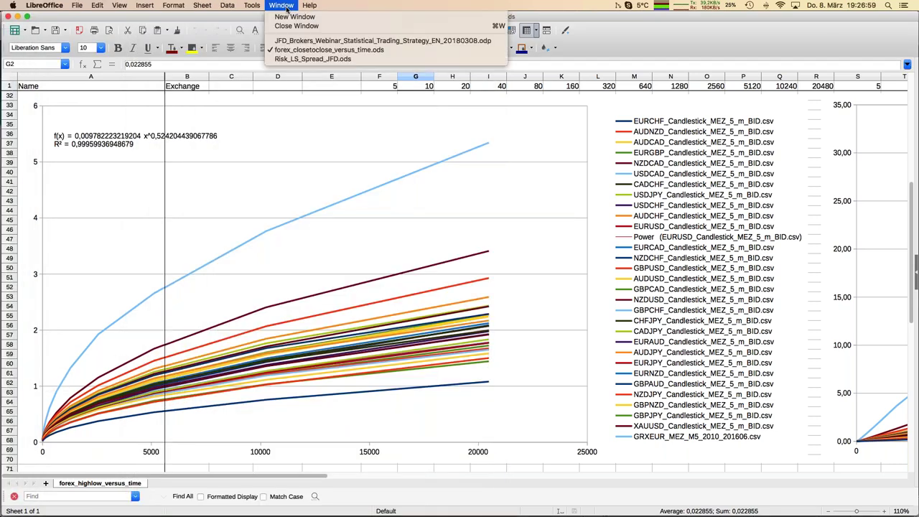
click(305, 60)
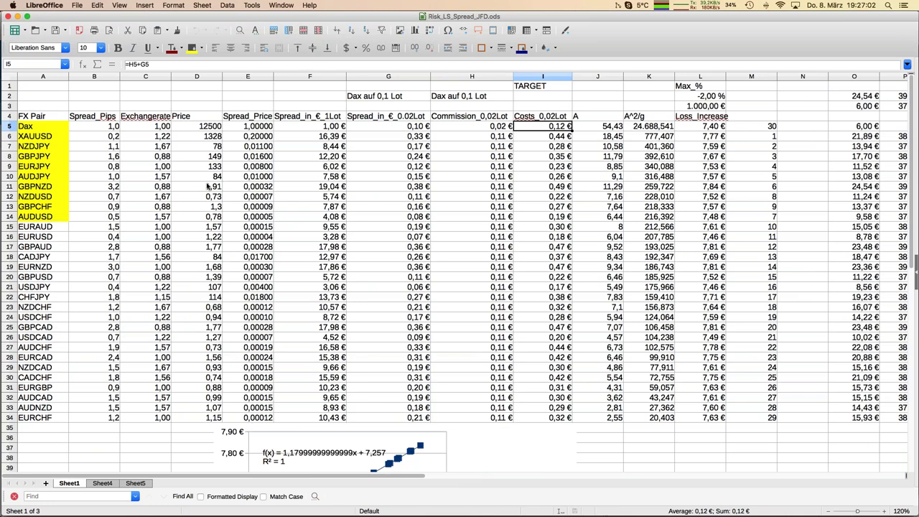
- Examine the FX pair list with its spreads in pips and the euro spreads for 0.02 lot on Sheet1
click(140, 170)
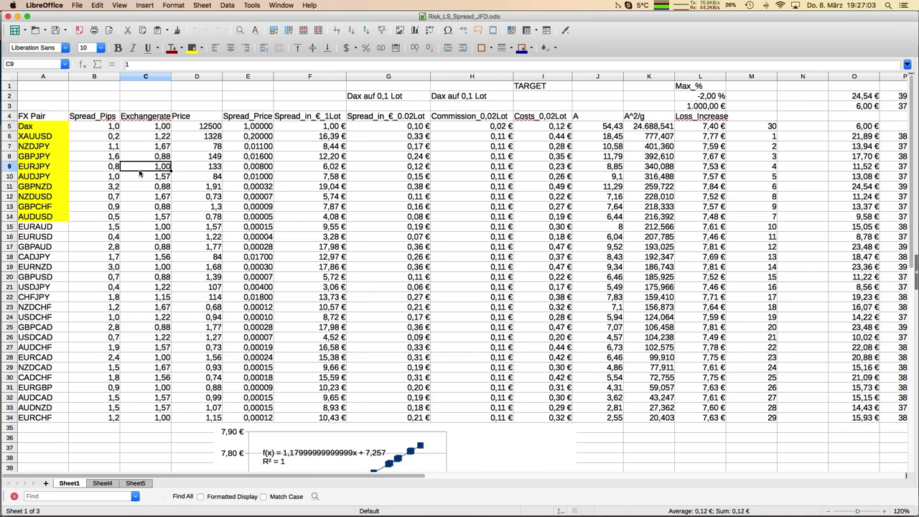
click(41, 129)
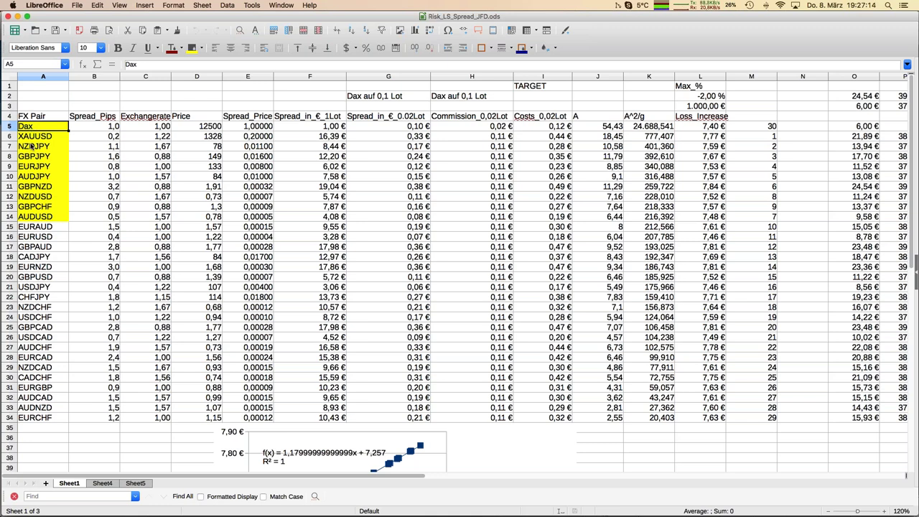
click(94, 121)
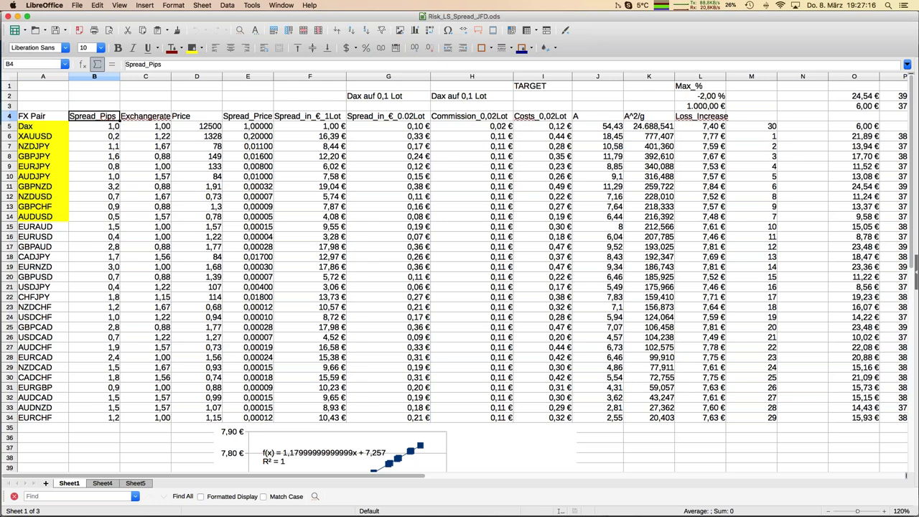
click(96, 77)
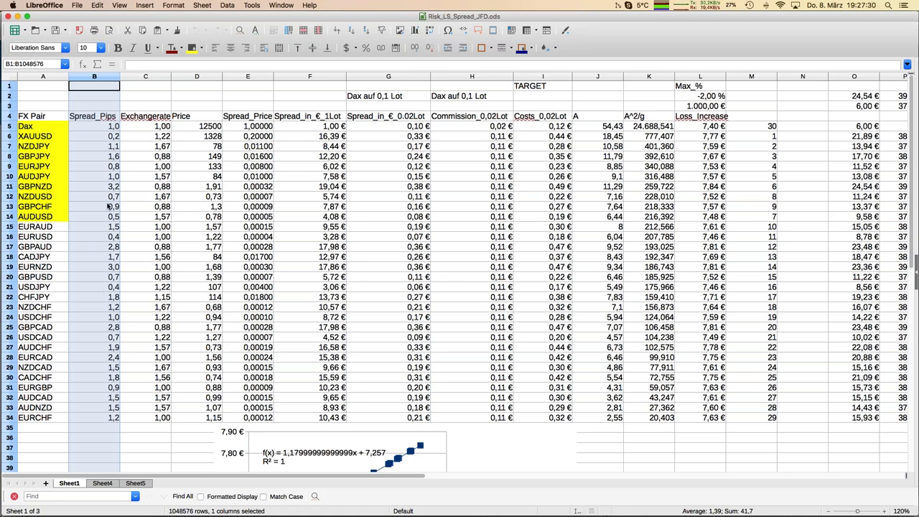
click(385, 166)
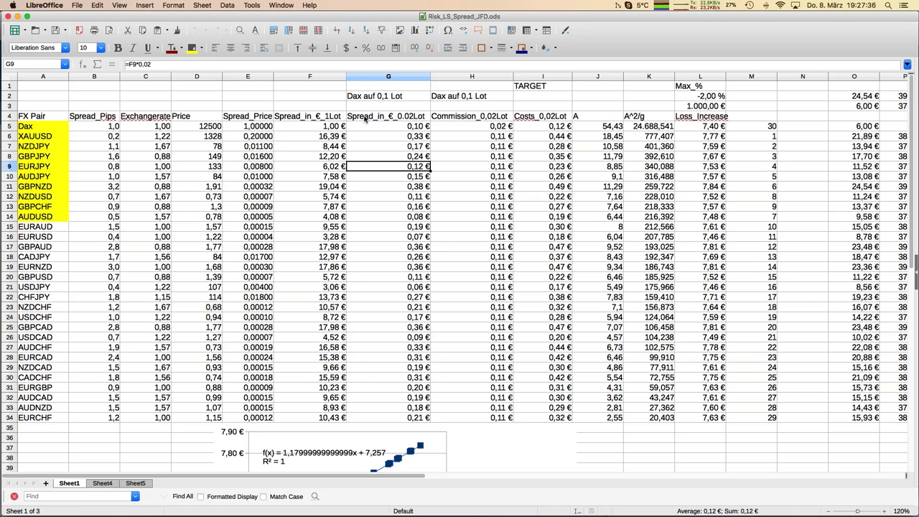
click(364, 120)
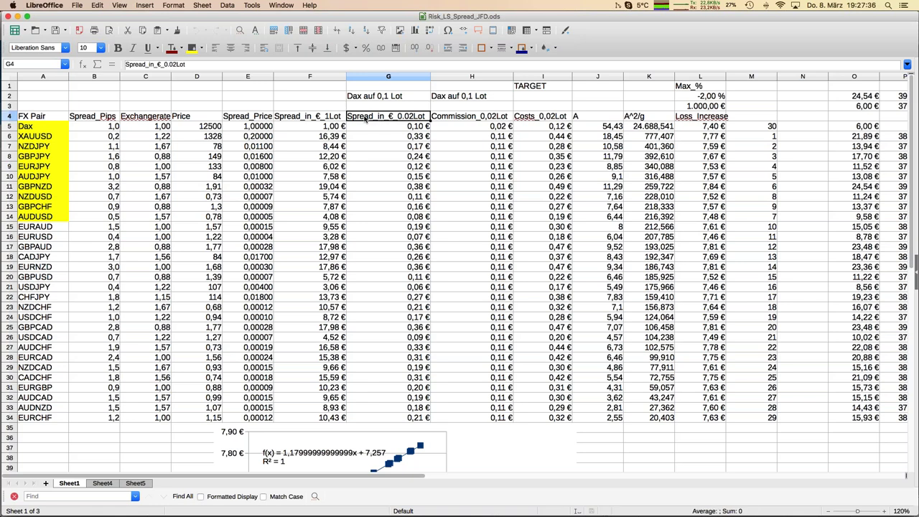
click(414, 138)
drag(411, 137, 393, 419)
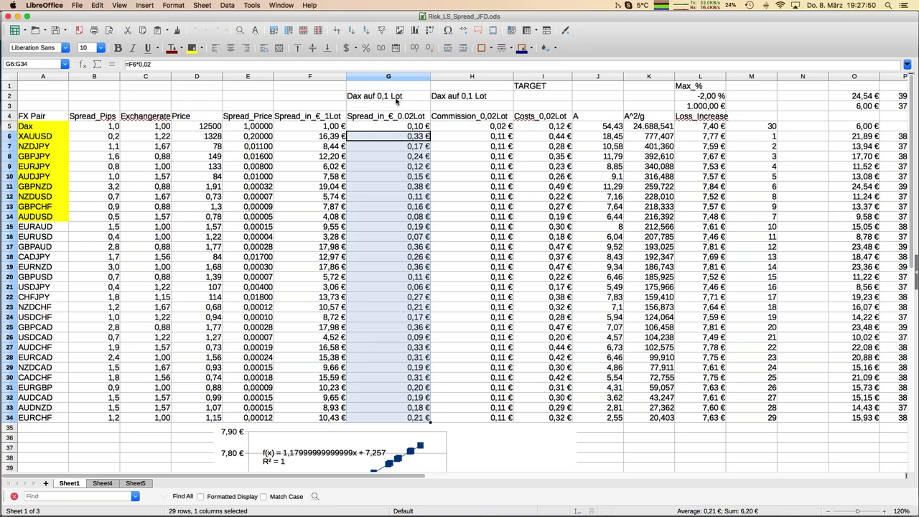
- Examine the 0.02 lot commission and total cost columns, including the cost formulas for NZDJPY and the Dax
click(468, 127)
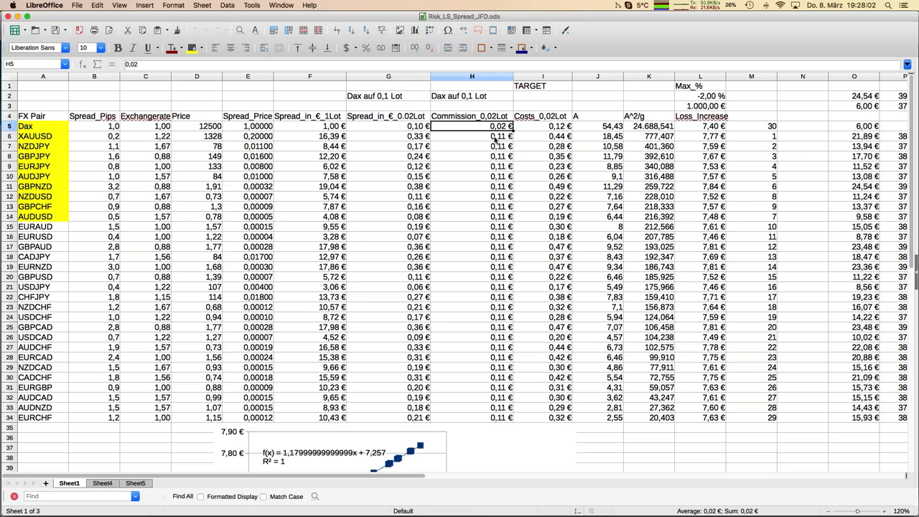
click(399, 79)
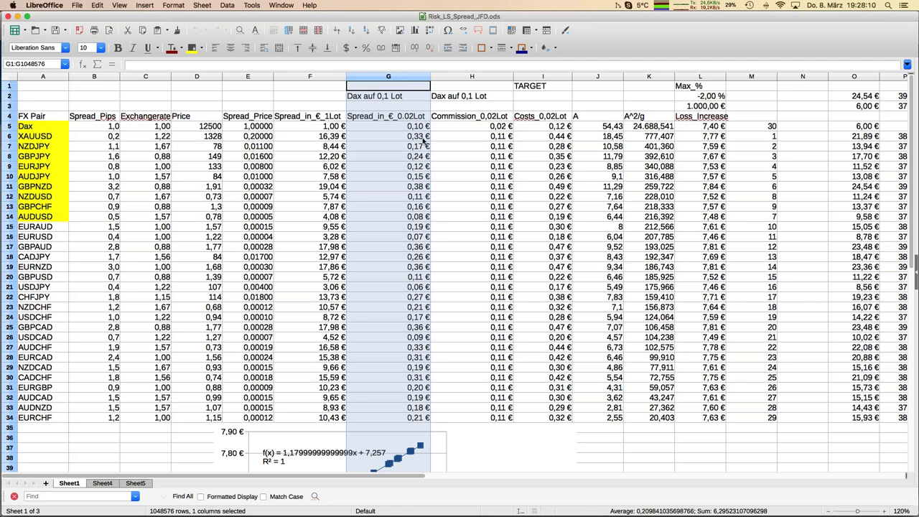
click(476, 161)
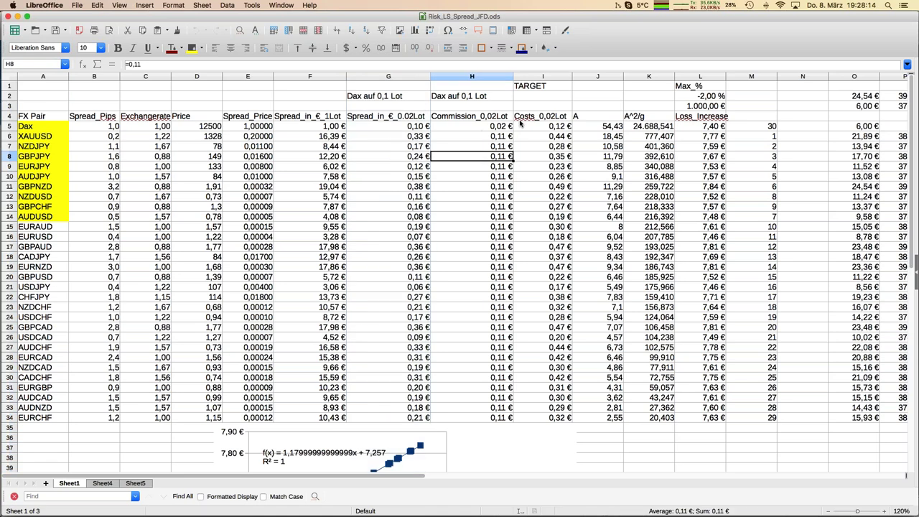
click(543, 74)
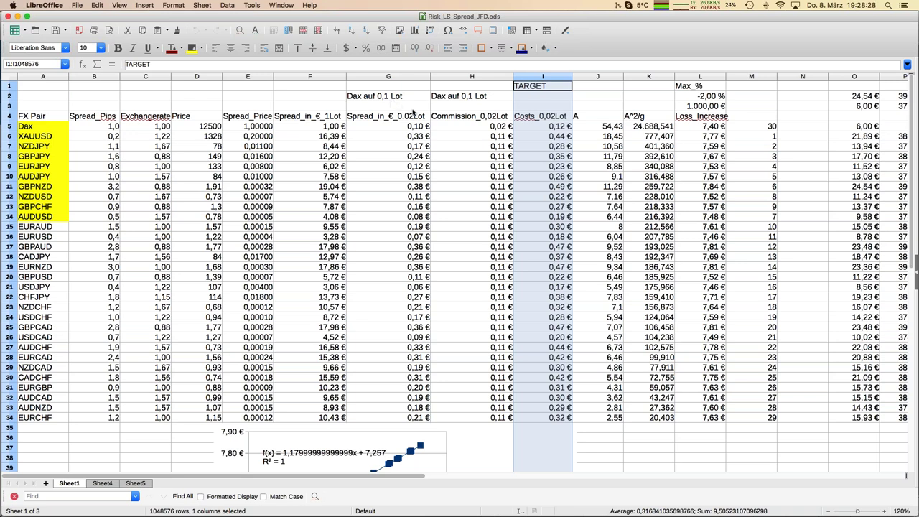
click(547, 148)
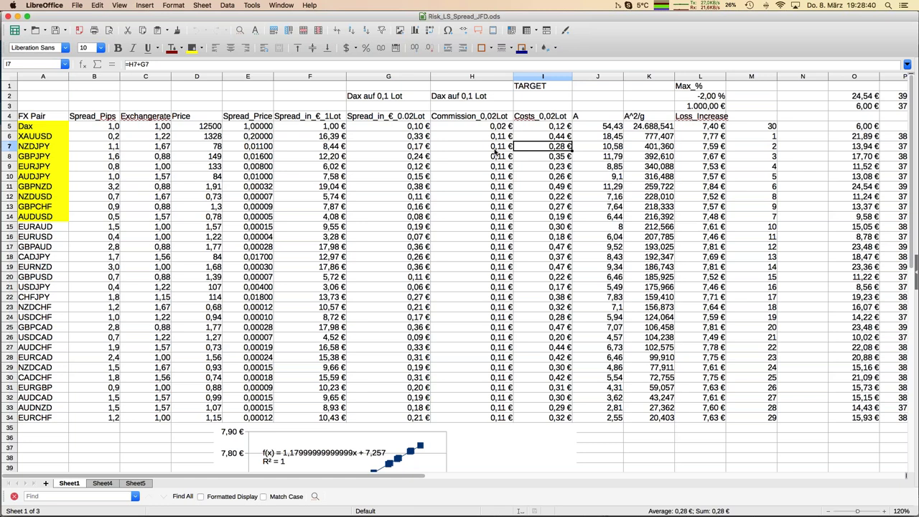
click(554, 127)
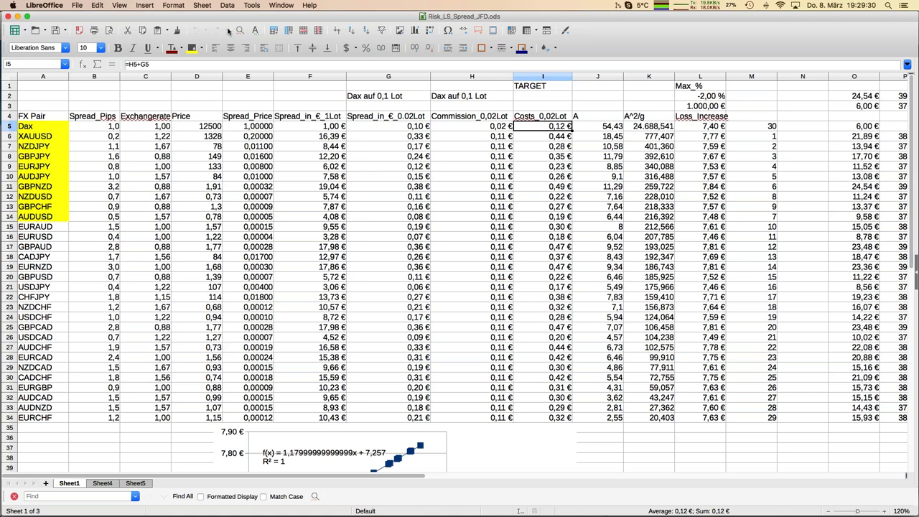
- Switch to the JFD_Brokers_Webinar_Statistical_Trading_Strategy_EN_20180308.odp presentation and go to slide 8 on the re-buy level
click(282, 6)
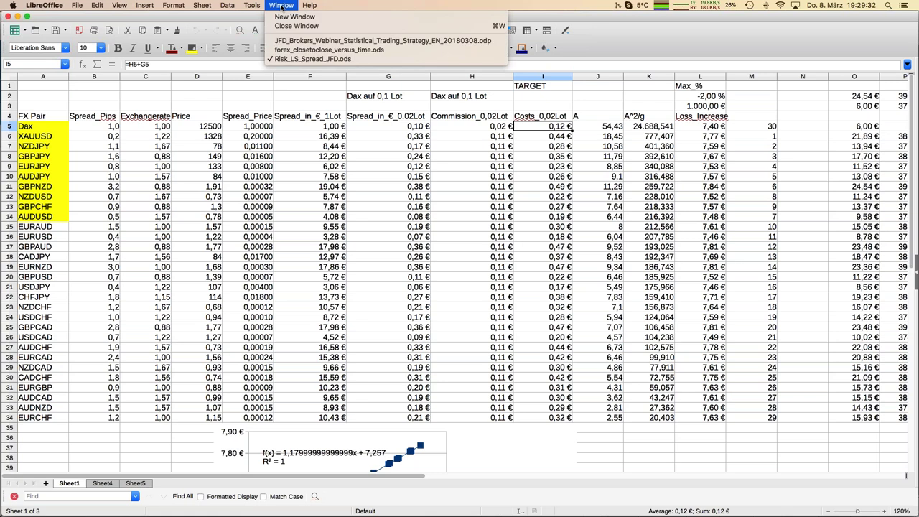
click(288, 42)
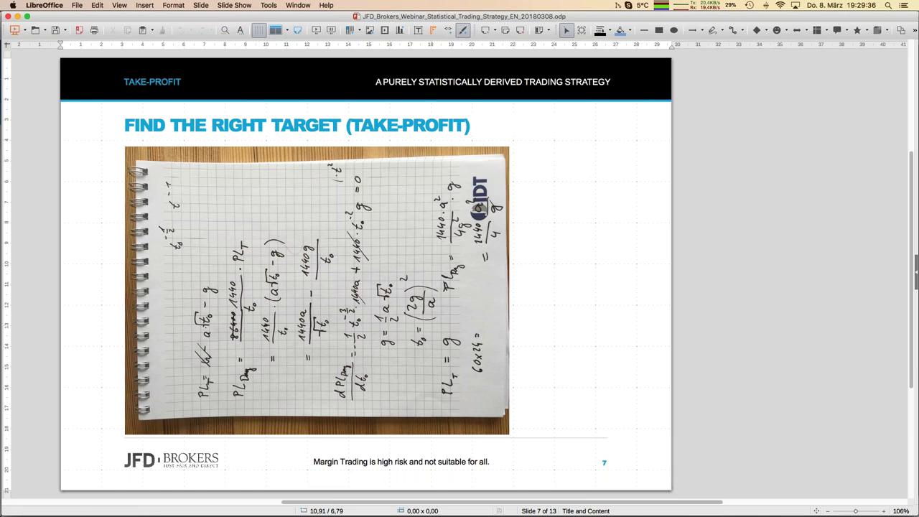
key(Page_Down)
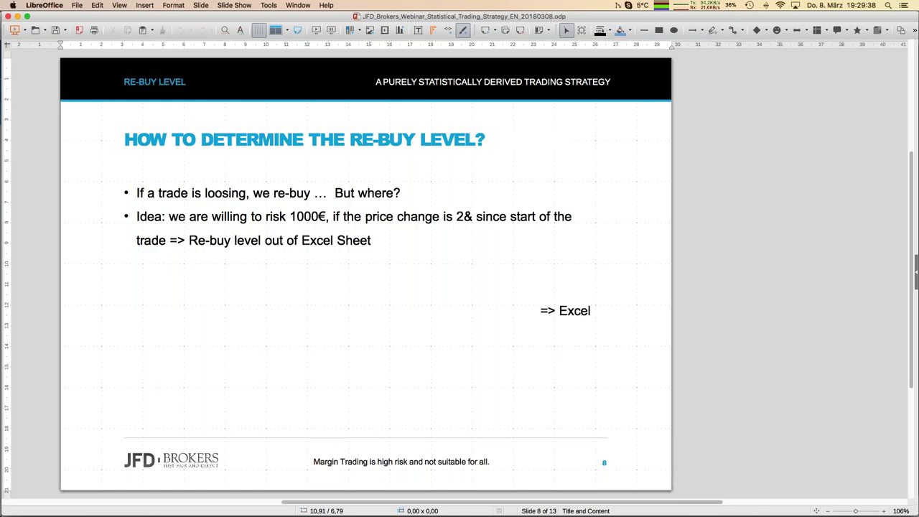
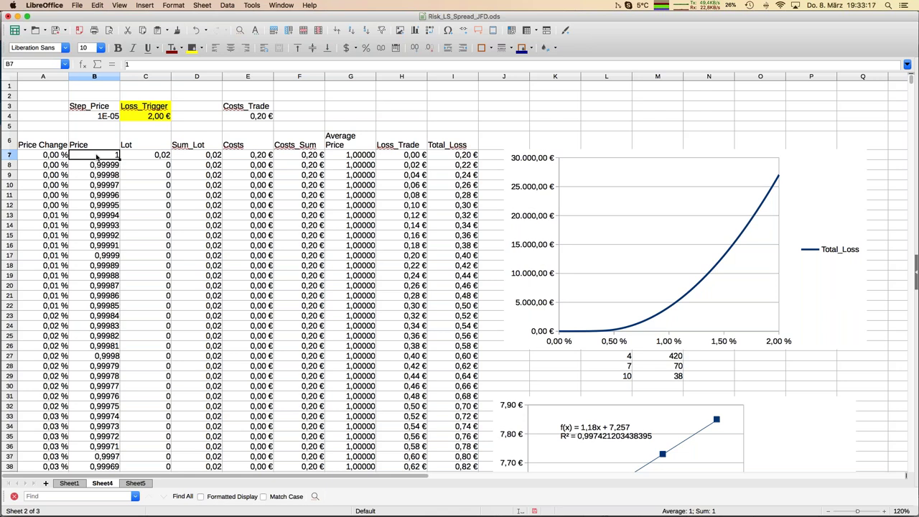
- Examine the falling prices in Sheet4's Price column from row 7 to row 33 and return to the starting price
key(Down)
key(Down)
key(Down)
key(Down)
key(Down)
key(Down)
key(Down)
key(Down)
key(Down)
key(Down)
key(Down)
key(Down)
key(Down)
key(Down)
key(Down)
key(Down)
key(Down)
key(Down)
key(Down)
key(Down)
key(Down)
key(Down)
key(Down)
key(Down)
key(Down)
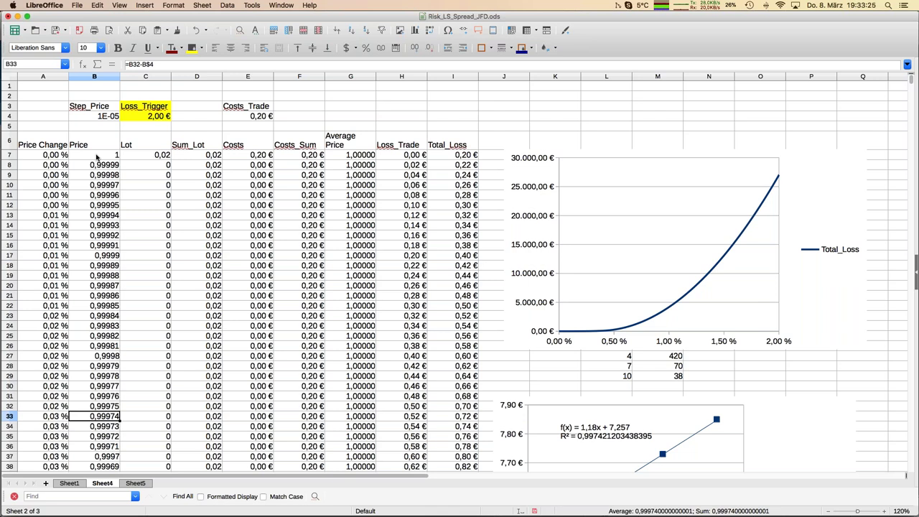
key(Up)
key(Up)
key(Up)
key(Up)
key(Up)
key(Up)
key(Up)
key(Up)
key(Up)
key(Up)
key(Up)
key(Up)
key(Up)
key(Up)
key(Up)
key(Up)
key(Up)
key(Up)
key(Up)
key(Up)
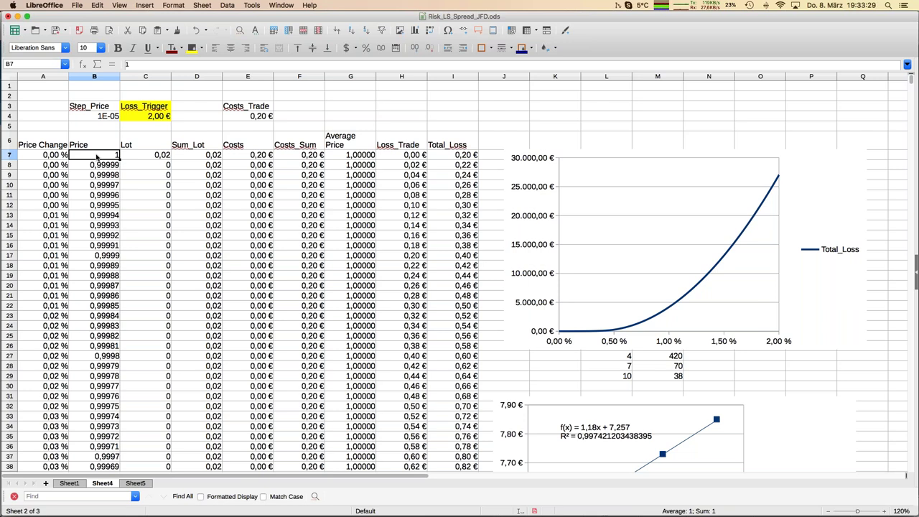
- Set the Costs_Trade value in cell E4 to 0,40 €
key(Right)
key(Right)
key(Right)
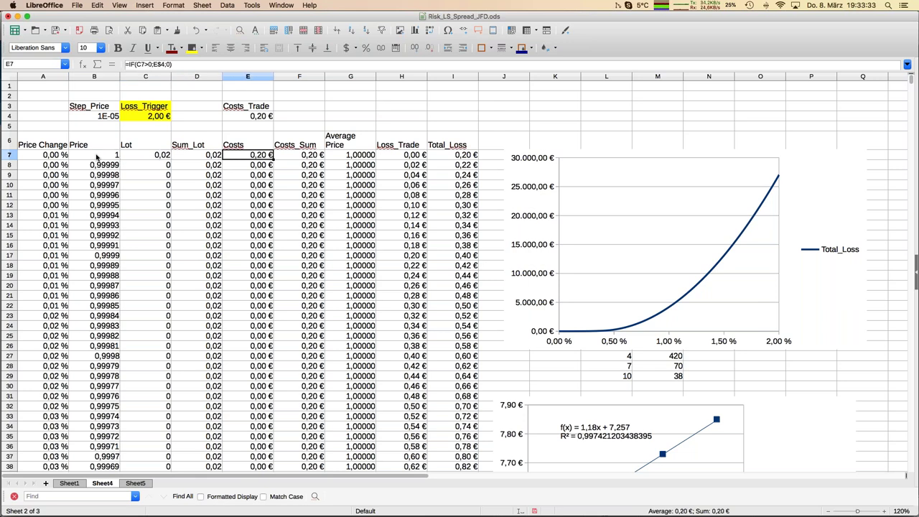
key(Up)
key(Up)
key(Up)
text(,4)
key(Return)
key(Down)
key(Down)
key(Down)
key(Up)
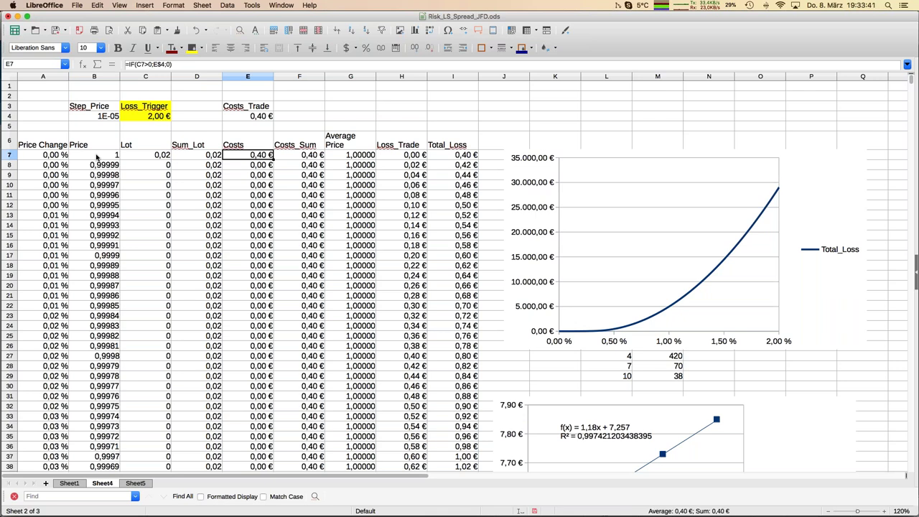
- Examine the starting row's formulas from Costs_Sum across to Total_Loss and return to the Price column
key(Right)
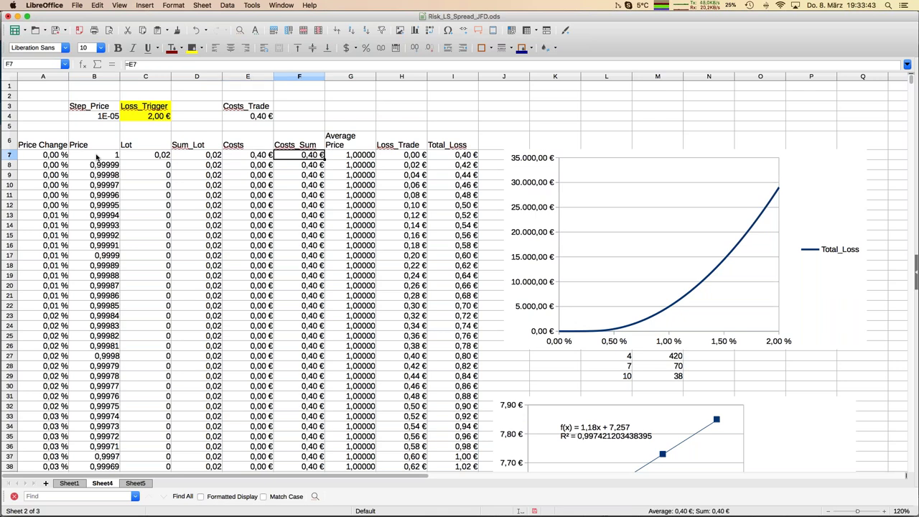
key(Right)
key(Right)
key(Right)
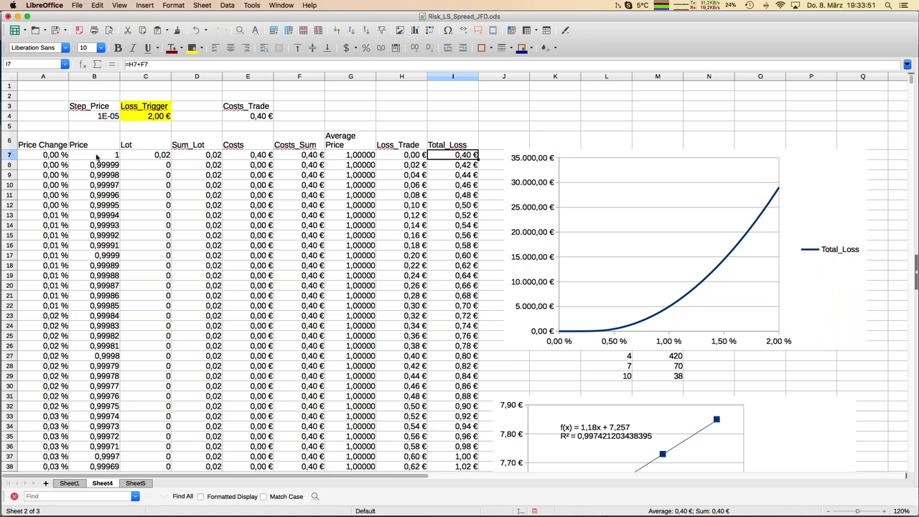
key(Left)
key(Left)
key(Left)
key(Left)
key(Left)
key(Left)
key(Left)
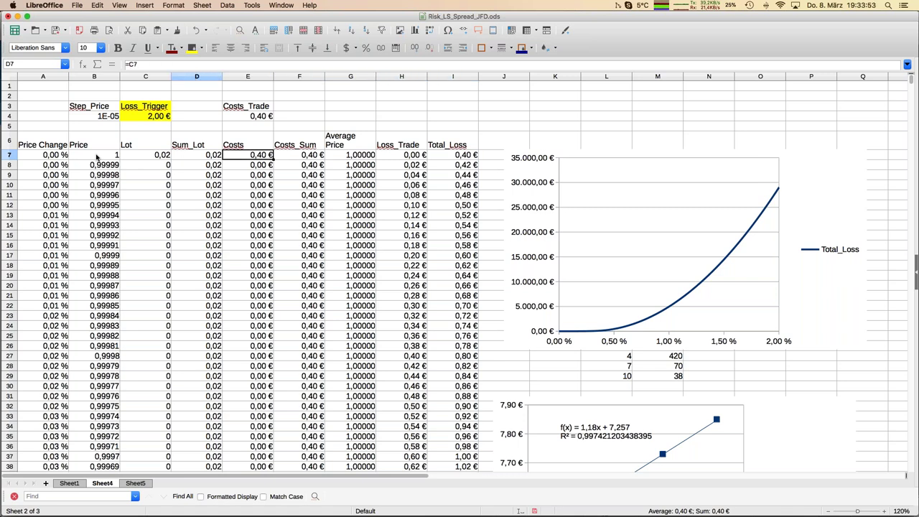
- Follow the price decrease down the Price column to row 39
key(Down)
key(Down)
key(Down)
key(Down)
key(Down)
key(Down)
key(Down)
key(Down)
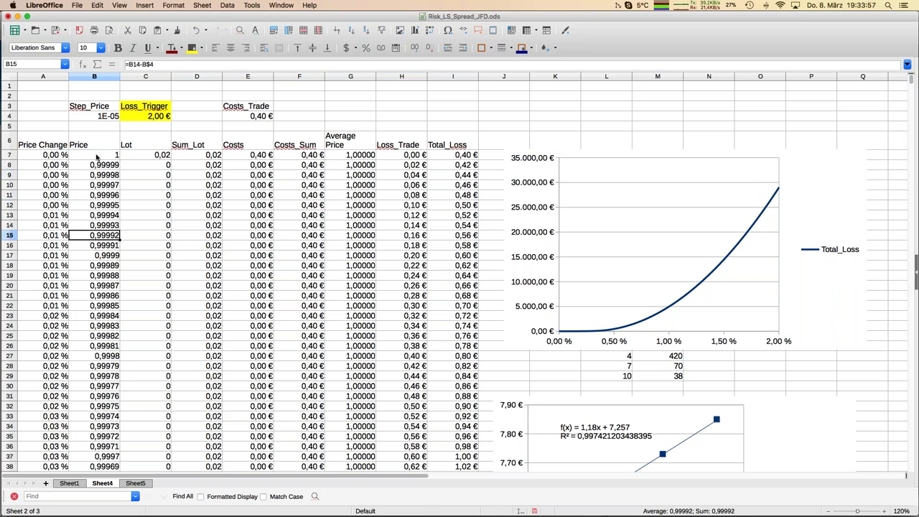
key(Down)
key(Down)
key(Down)
key(Down)
key(Down)
key(Down)
key(Down)
key(Down)
key(Down)
key(Down)
key(Down)
key(Down)
key(Down)
key(Down)
key(Down)
key(Down)
key(Down)
key(Down)
key(Down)
key(Down)
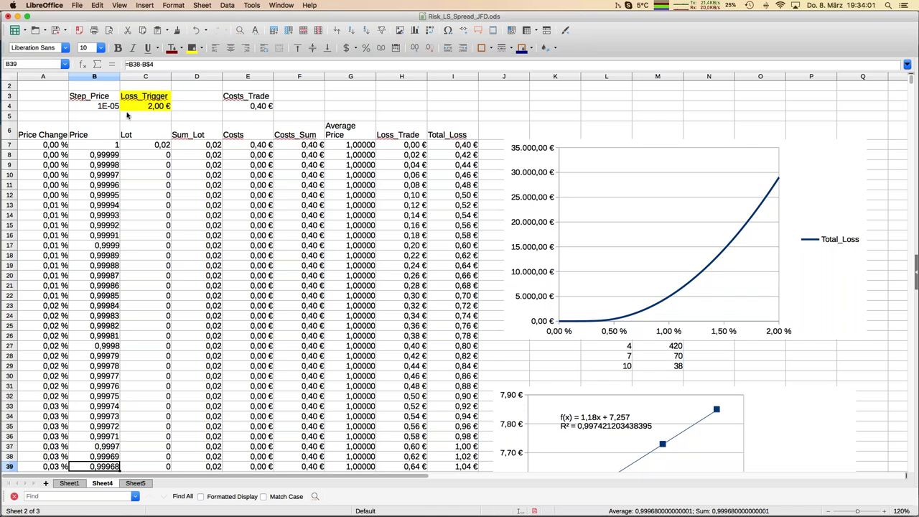
- Examine the Loss_Trigger value and follow the Lot column down to row 94 to find the first re-buy
click(158, 108)
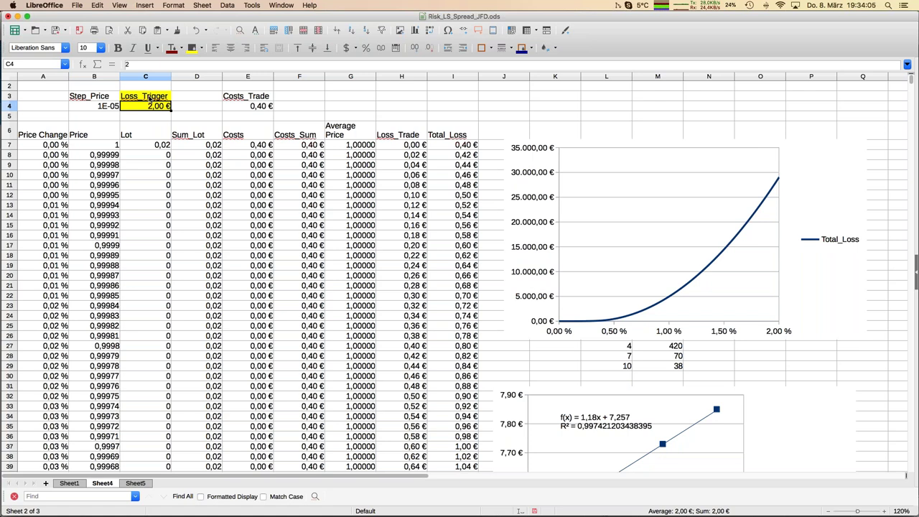
click(156, 114)
key(Down)
key(Down)
key(Down)
key(Down)
key(Down)
key(Down)
key(Down)
key(Down)
key(Down)
key(Down)
key(Down)
key(Down)
key(Down)
key(Down)
key(Down)
key(Down)
key(Down)
key(Down)
key(Down)
key(Down)
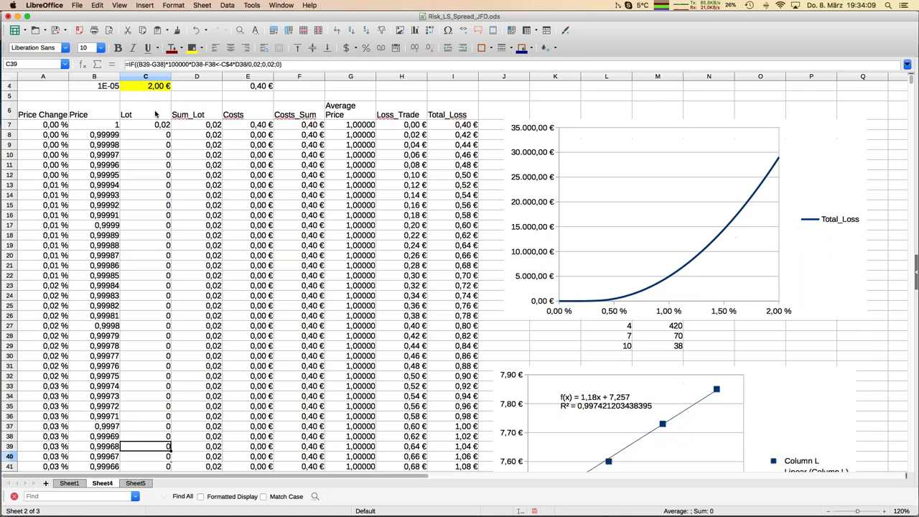
key(Down)
key(Down)
key(Down)
key(Down)
key(Down)
key(Down)
key(Down)
key(Down)
key(Down)
key(Down)
key(Down)
key(Down)
key(Down)
key(Down)
key(Down)
key(Down)
key(Down)
key(Down)
key(Down)
key(Down)
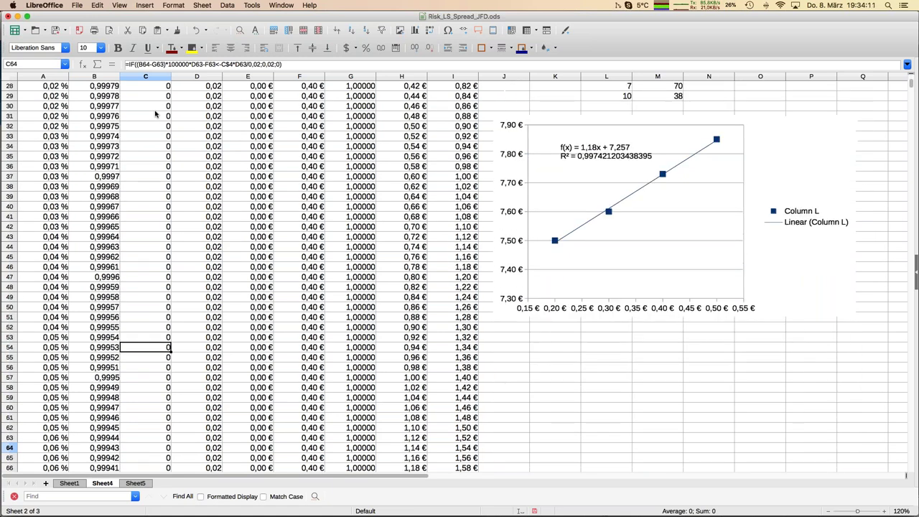
key(Down)
key(Down)
key(Down)
key(Down)
key(Down)
key(Down)
key(Down)
key(Down)
key(Down)
key(Down)
key(Down)
key(Down)
key(Down)
key(Down)
key(Down)
key(Down)
key(Down)
key(Down)
key(Down)
key(Down)
key(Down)
key(Down)
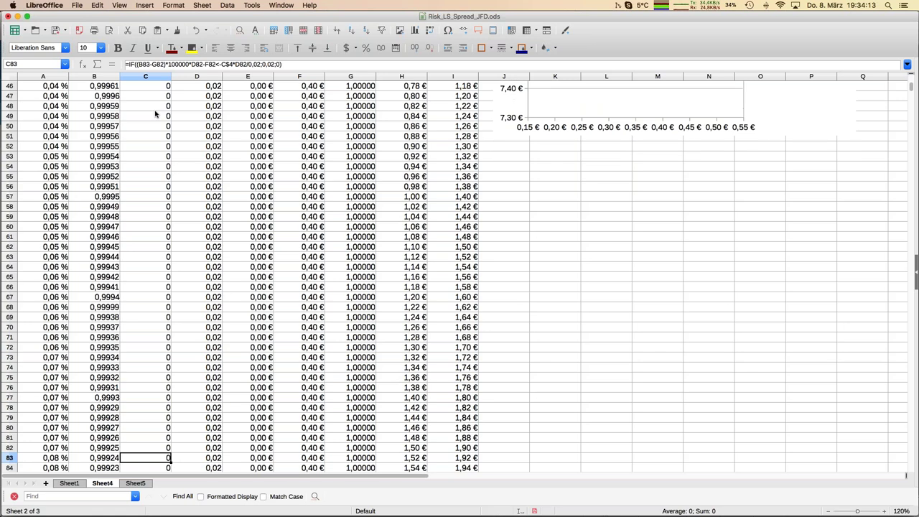
key(Down)
key(Down)
key(Down)
key(Down)
key(Down)
key(Down)
key(Down)
key(Down)
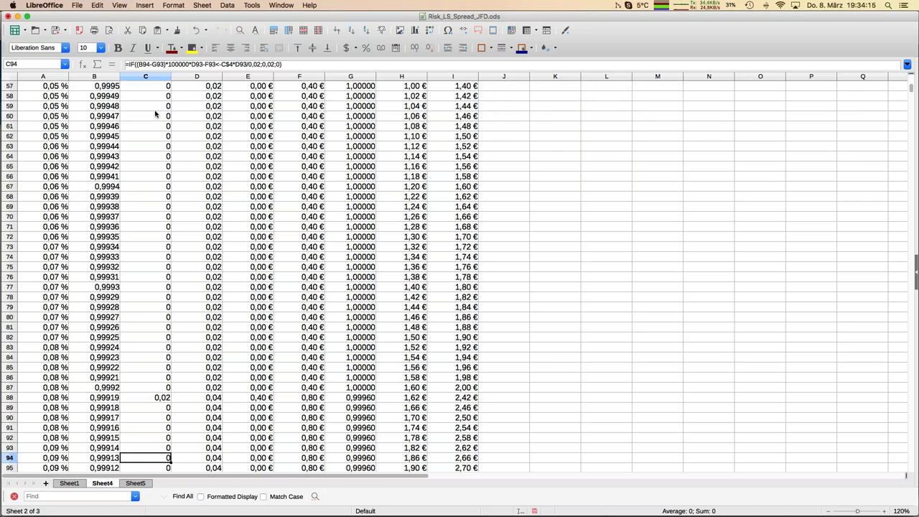
- Inspect the Lot formula of the first re-buy in cell C88 and highlight all of row 88
click(143, 397)
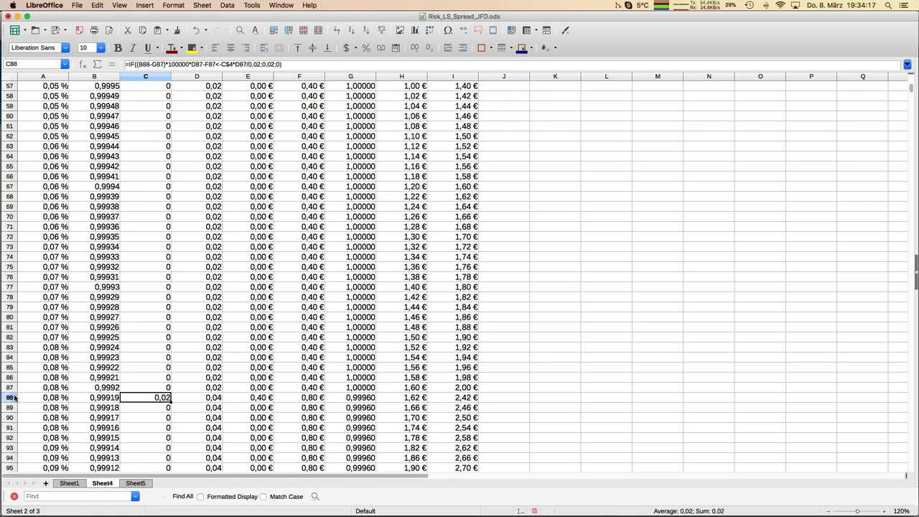
click(15, 399)
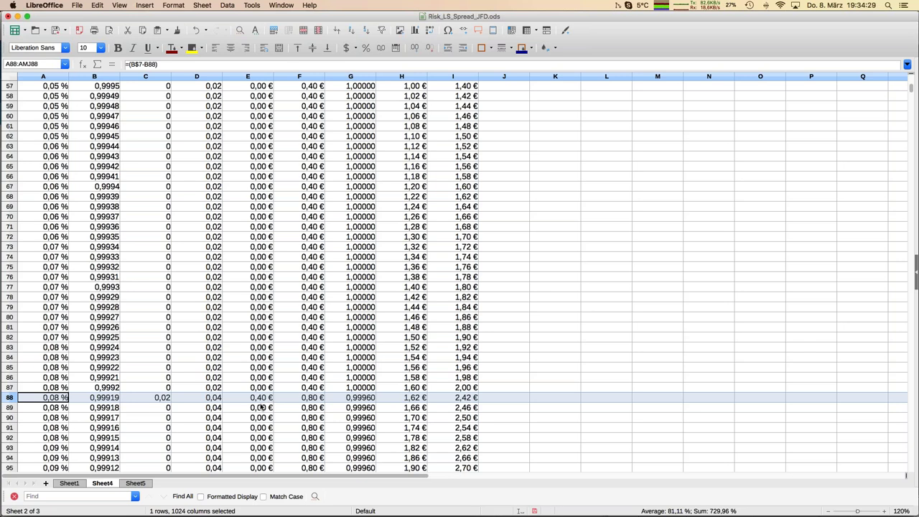
key(ctrl+s)
- Follow the further re-buys down the Lot column from row 89 to about row 262 and return to the column header
click(165, 416)
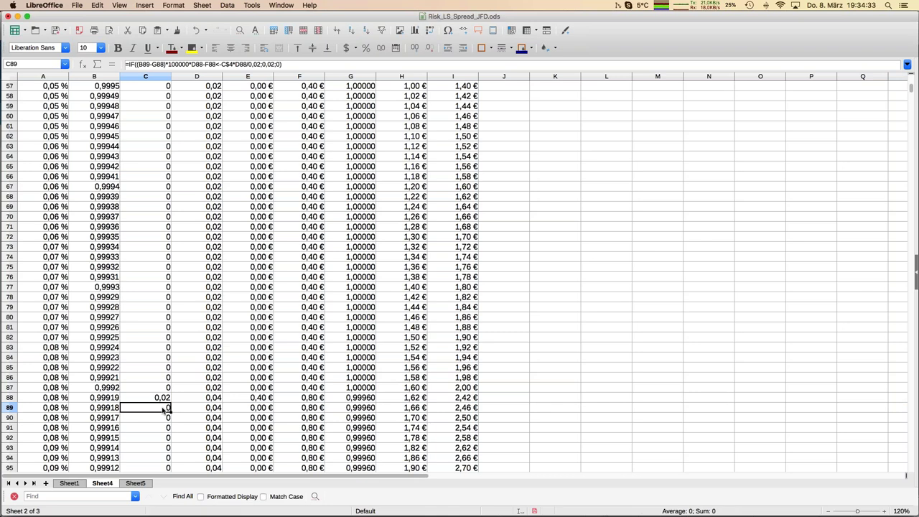
key(Down)
key(Down)
key(Down)
key(Down)
key(Down)
key(Down)
key(Down)
key(Down)
key(Down)
key(Down)
key(Down)
key(Down)
key(Down)
key(Down)
key(Down)
key(Down)
key(Down)
key(Down)
key(Down)
key(Down)
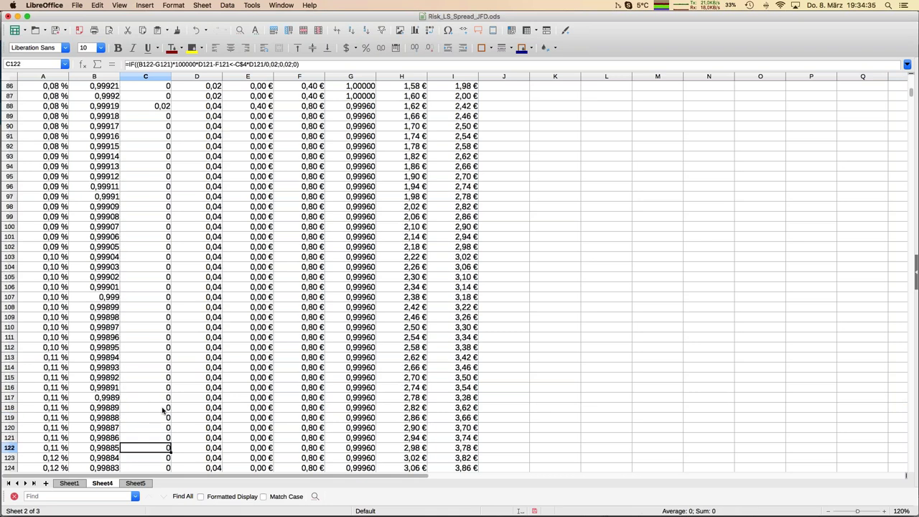
key(Down)
key(Down)
key(Down)
key(Down)
key(Down)
key(Down)
key(Down)
key(Down)
key(Down)
key(Down)
key(Down)
key(Down)
key(Down)
key(Down)
key(Down)
key(Down)
key(Down)
key(Down)
key(Down)
key(Down)
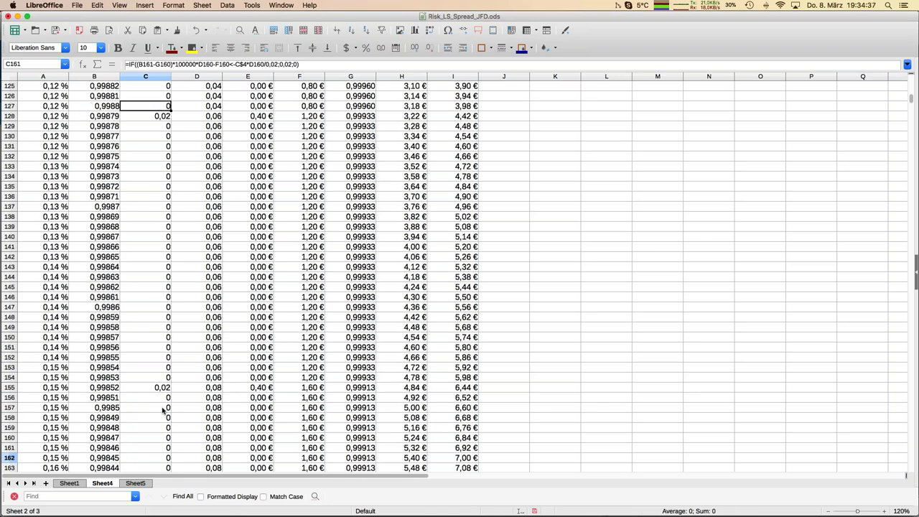
key(Down)
key(Down)
key(Down)
key(Down)
key(Down)
key(Down)
key(Down)
key(Down)
key(Down)
key(Down)
key(Down)
key(Down)
key(Down)
key(Down)
key(Down)
key(Down)
key(Down)
key(Down)
key(Down)
key(Down)
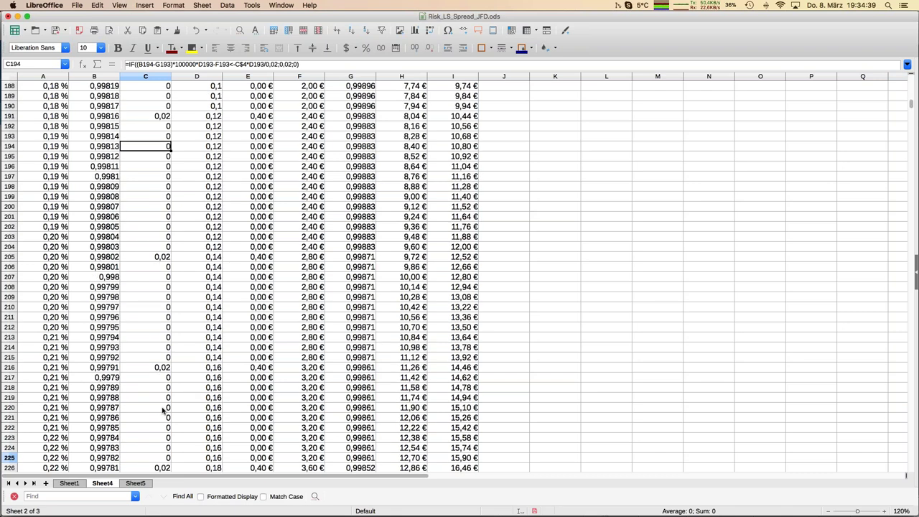
key(Down)
key(Down)
key(Down)
key(Down)
key(Down)
key(Down)
key(Down)
key(Down)
key(Down)
key(Down)
key(Down)
key(Down)
key(Down)
key(Down)
key(Down)
key(Down)
key(Down)
key(Down)
key(Down)
key(Down)
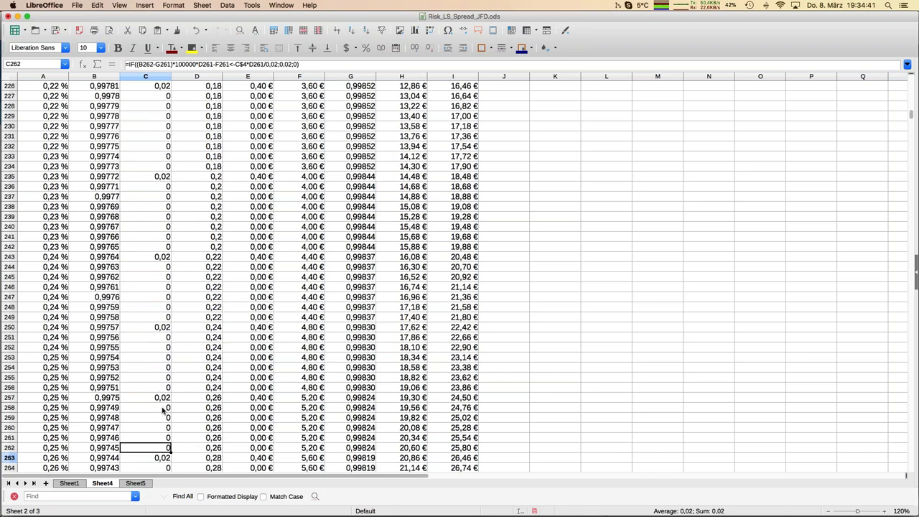
key(ctrl+Up)
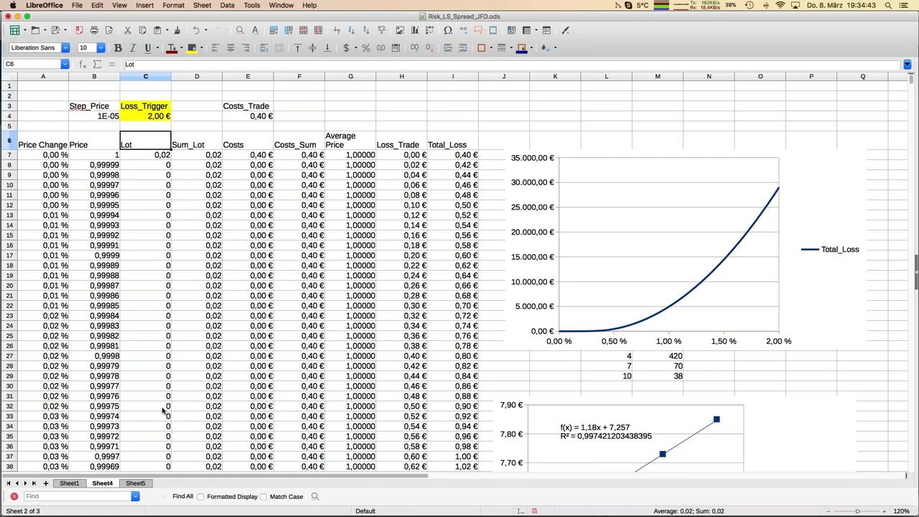
- Move the Total_Loss chart over the data table, just below row 7 across columns D to K, and deselect it
click(585, 159)
drag(585, 159, 282, 168)
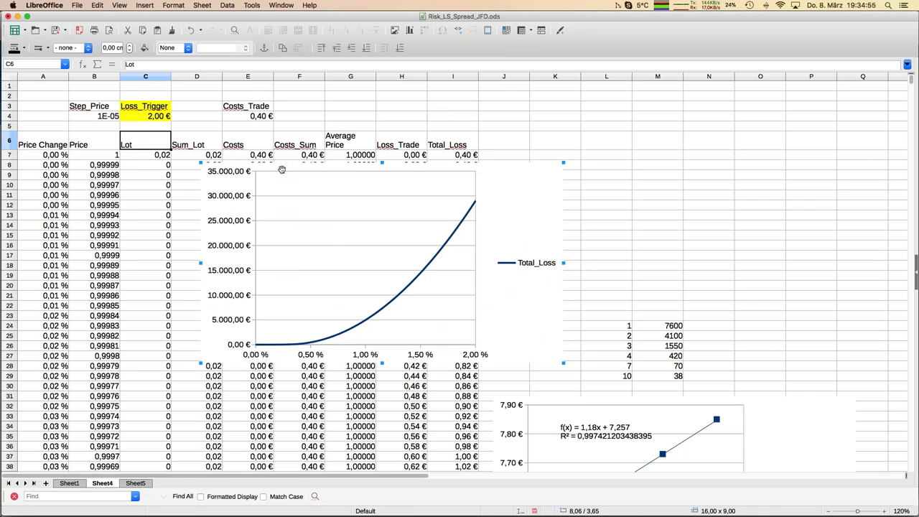
click(300, 140)
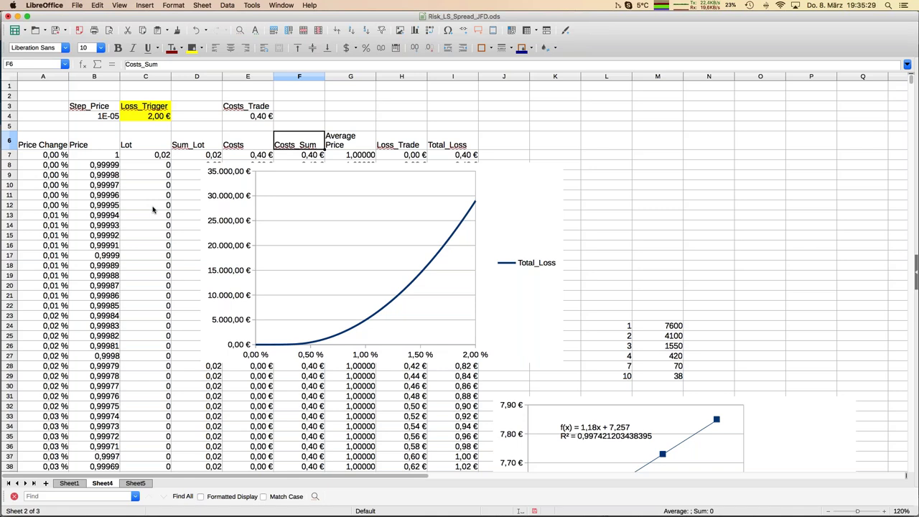
- Set the Loss_Trigger value in cell C4 to 3 €
key(Up)
key(Up)
key(Left)
key(Left)
key(Left)
key(Left)
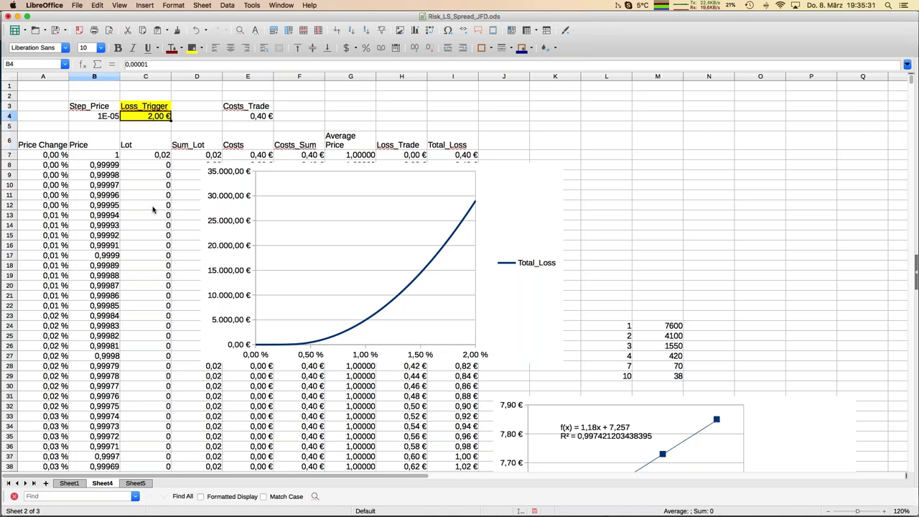
key(Right)
text(3)
key(Return)
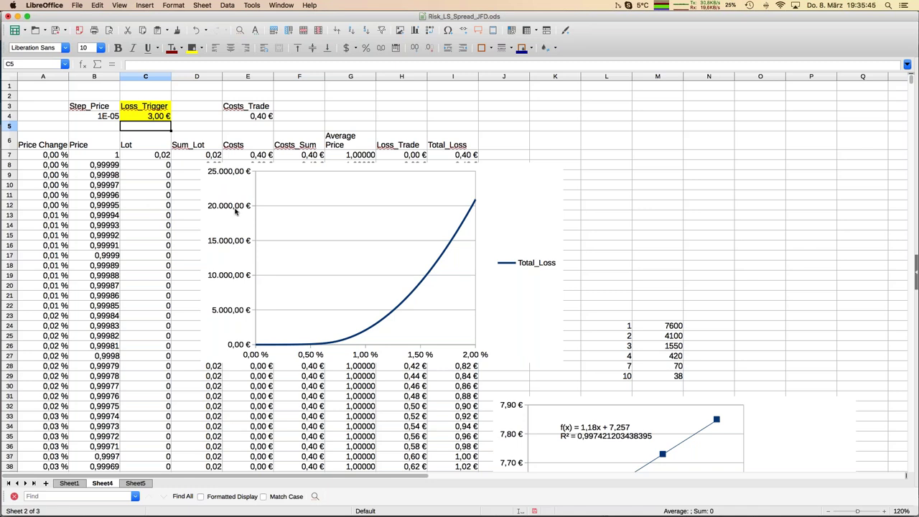
- Raise the Loss_Trigger to 4 € and then to 5 € to compare the Total_Loss curves
key(Up)
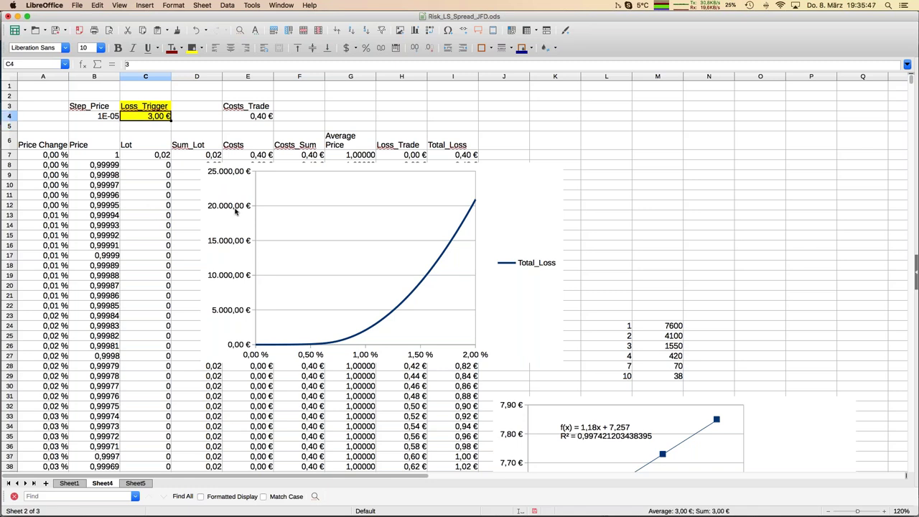
text(4)
key(Return)
key(Up)
text(5)
key(Return)
key(Up)
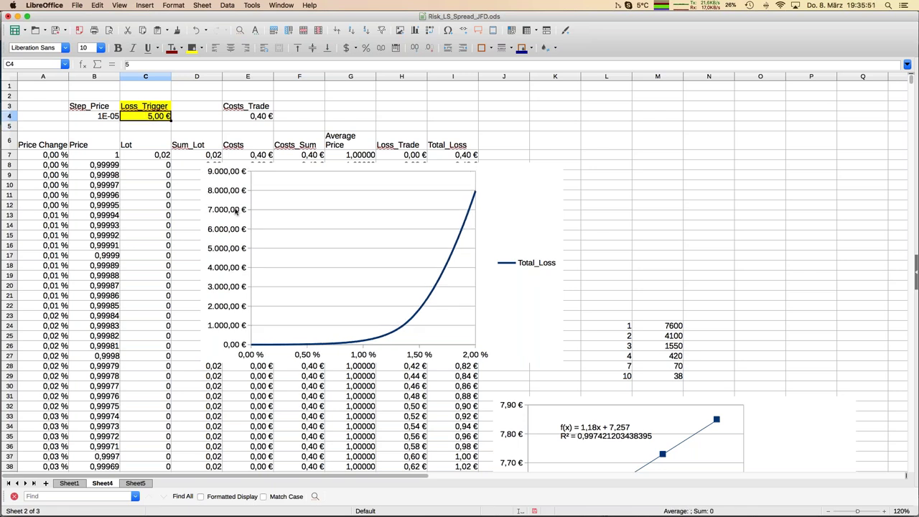
- Raise the Loss_Trigger further to 6 € and then to 8 €, and reselect its cell
text(6)
key(Return)
key(Up)
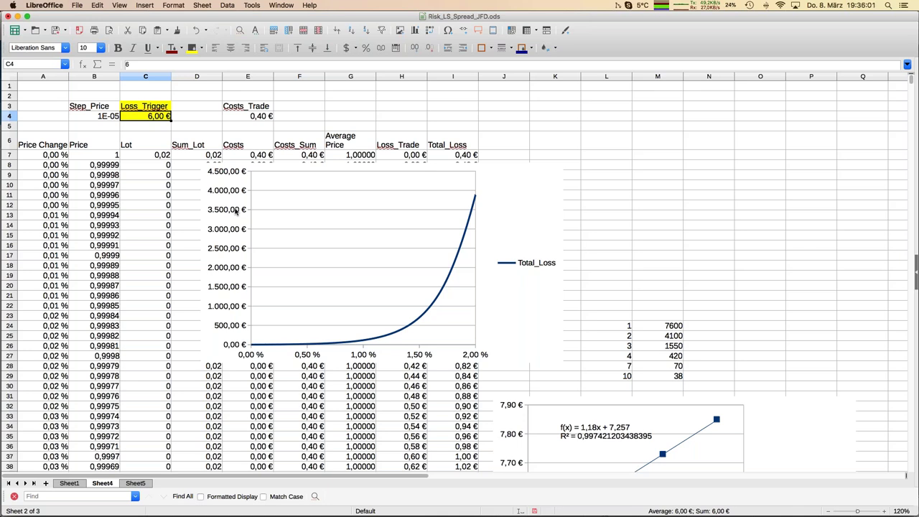
text(8)
key(Return)
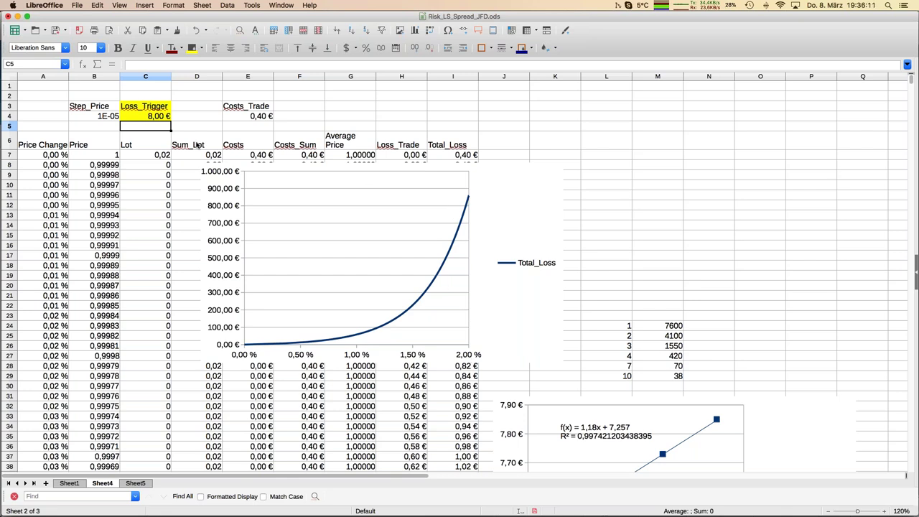
click(155, 119)
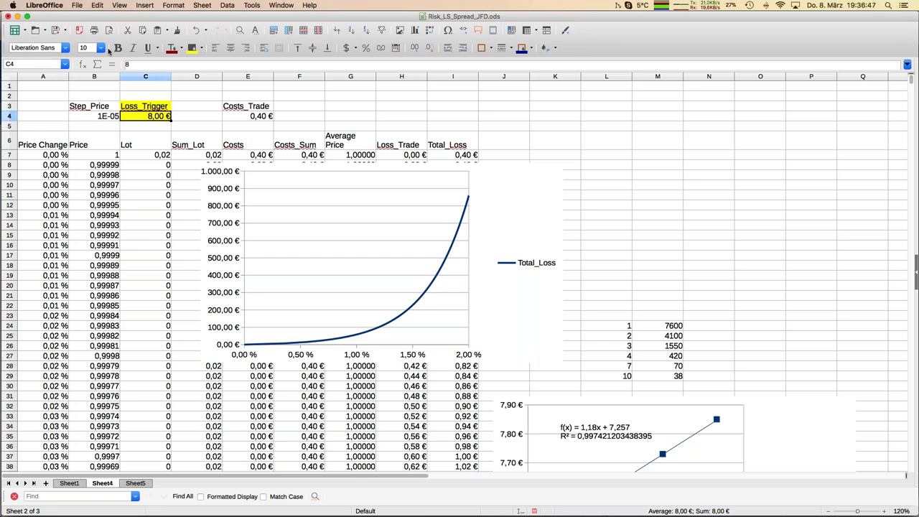
- Set the Loss_Trigger in cell C4 to 7,73 €
click(162, 129)
click(160, 117)
key(Right)
key(Right)
key(Left)
key(Left)
text(7,78)
key(Return)
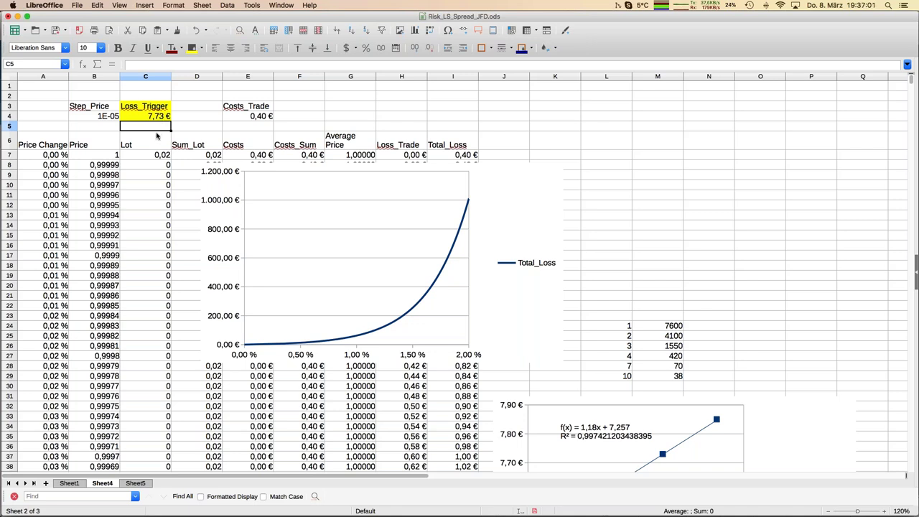
- Set the Costs_Trade value in cell E4 to 0,20 €
key(Up)
key(Right)
key(Right)
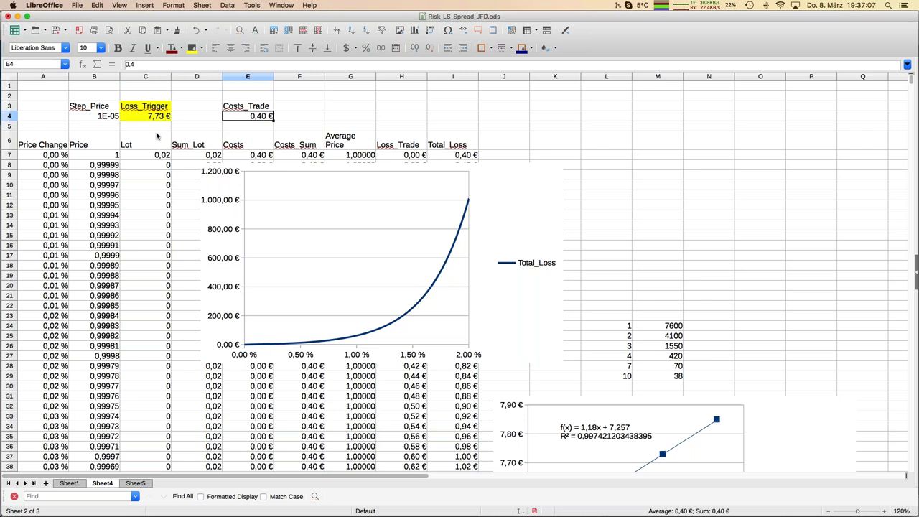
text(0,2)
key(Return)
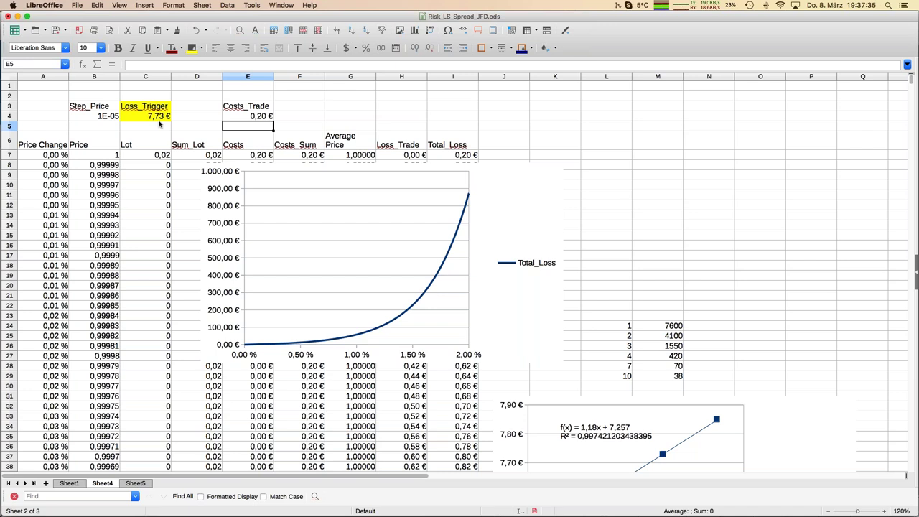
click(282, 6)
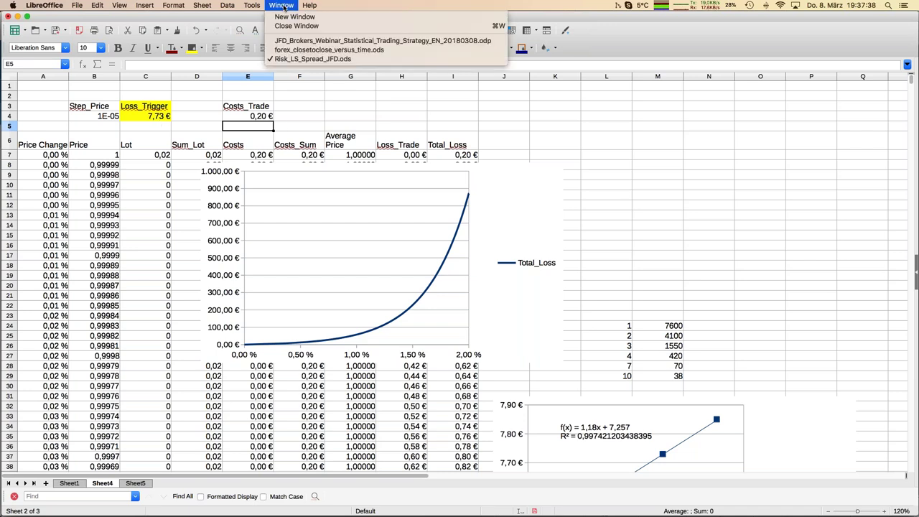
click(296, 50)
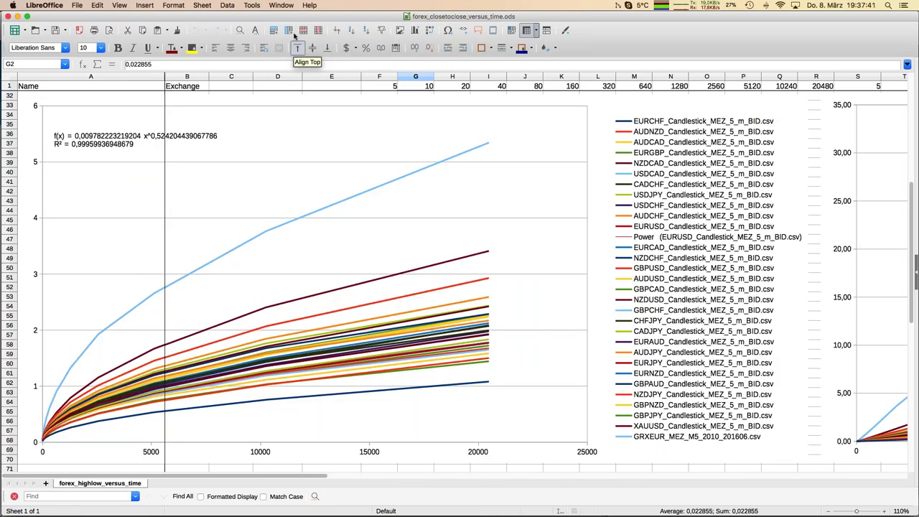
click(279, 6)
click(315, 60)
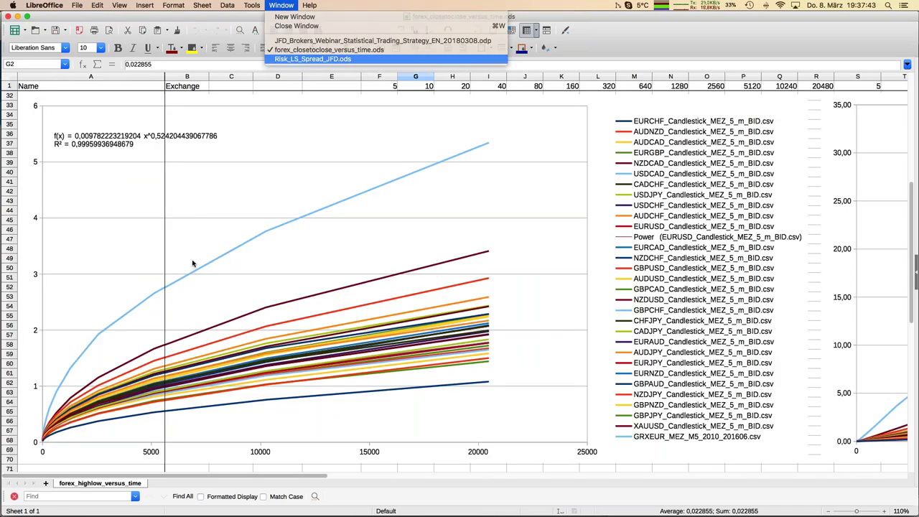
- On Sheet1, highlight the Loss_Increase column L and then the yellow FX pairs from Dax to AUDUSD
click(69, 482)
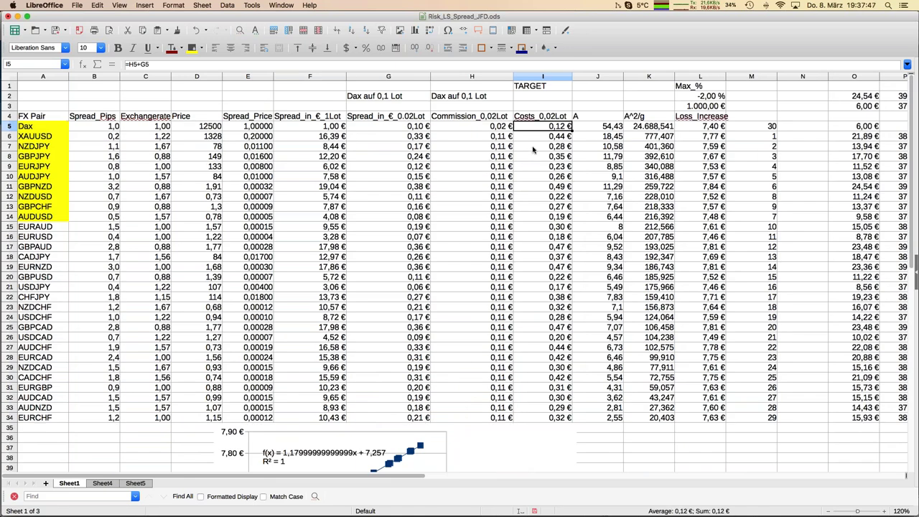
click(708, 117)
click(707, 76)
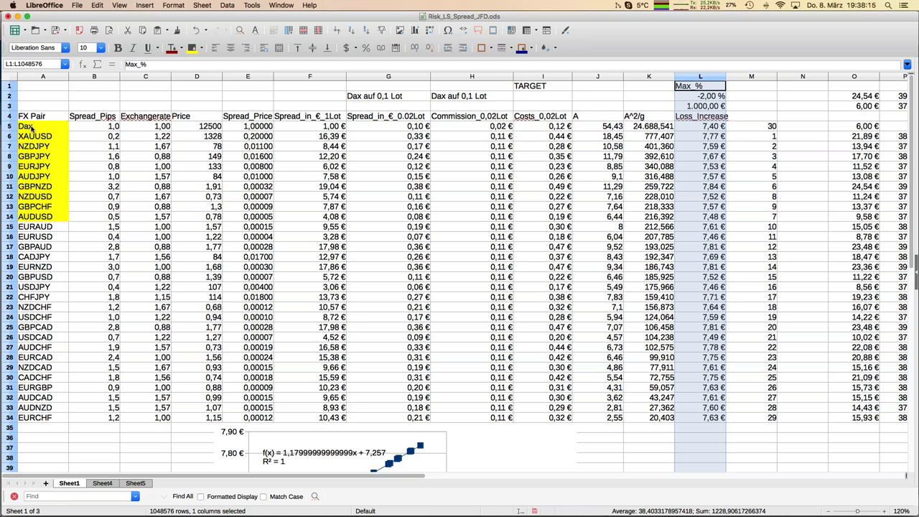
drag(29, 127, 32, 215)
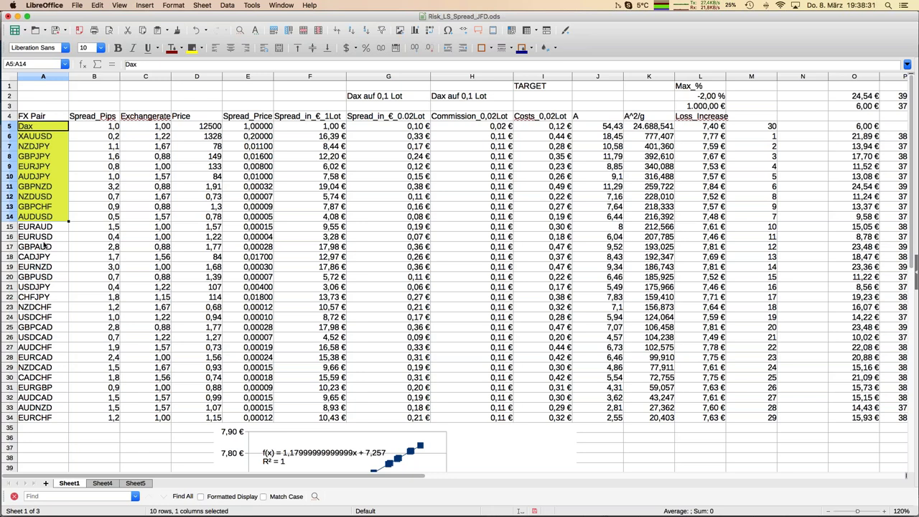
- View the handwritten formula derivation IMG_7369.JPG in Preview (Vorschau) twice, returning to the Risk_LS_Spread_JFD.ods spreadsheet each time
mouse_move(2, 346)
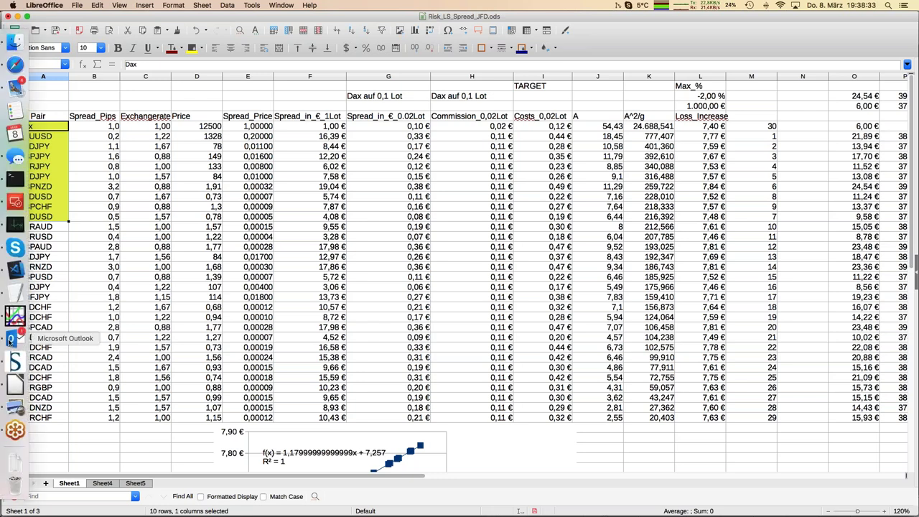
click(15, 408)
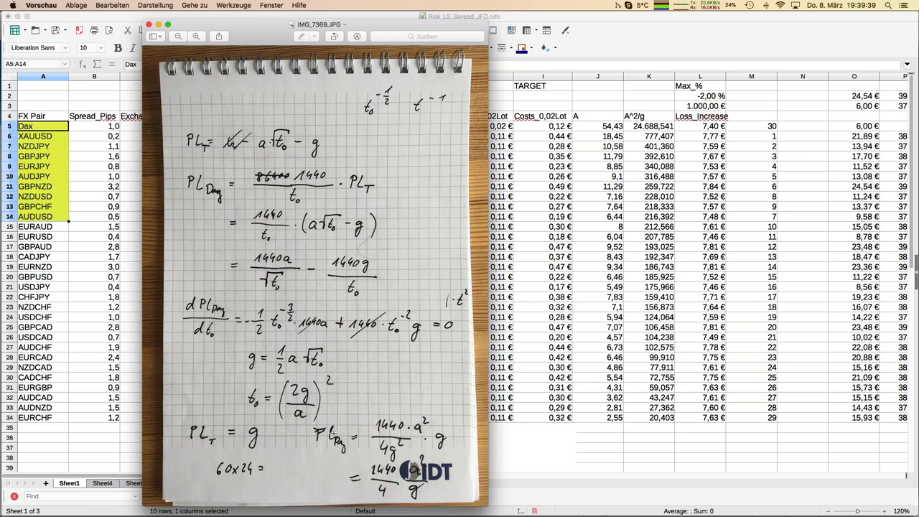
click(122, 188)
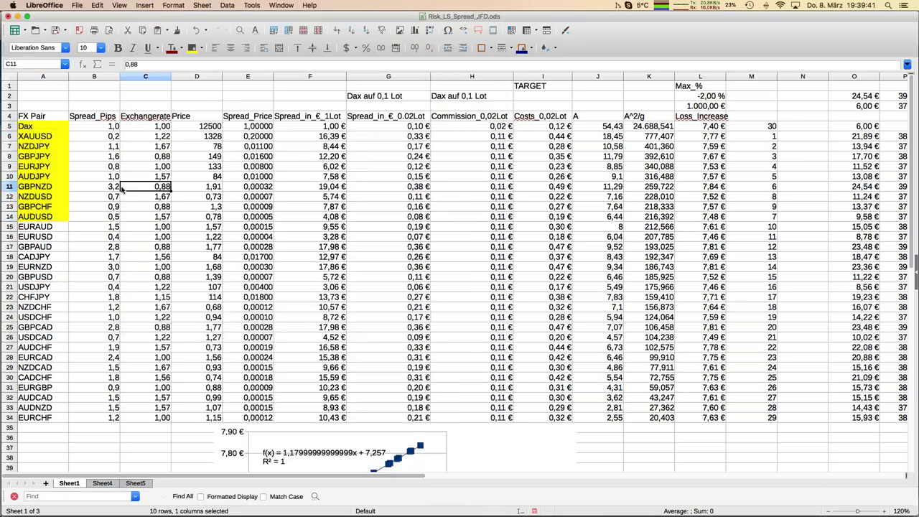
mouse_move(3, 294)
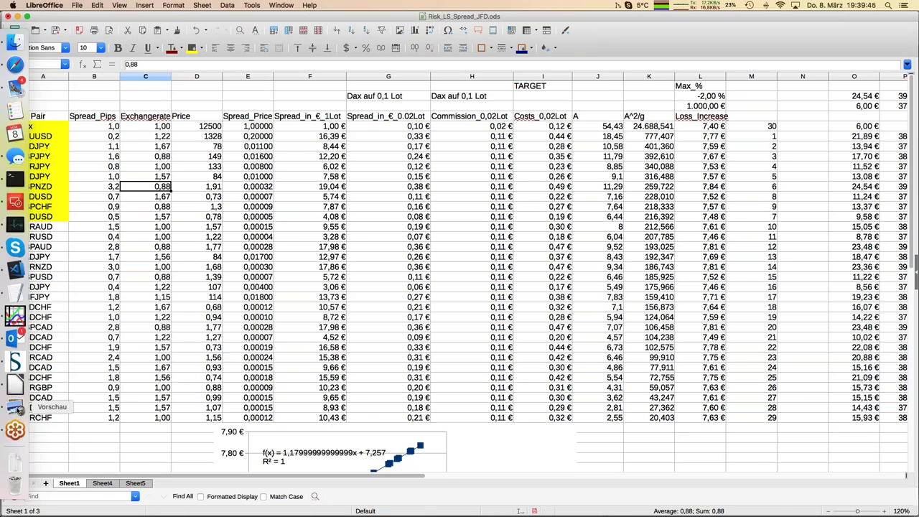
click(15, 408)
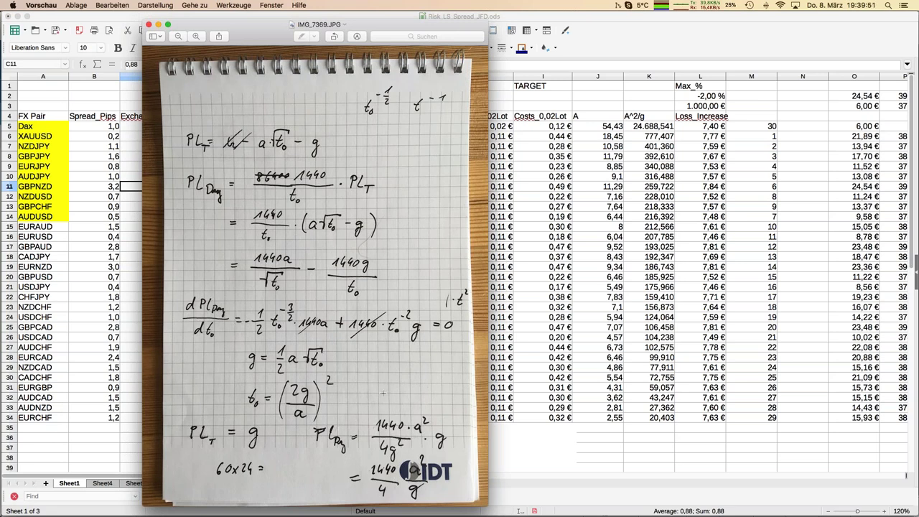
click(96, 127)
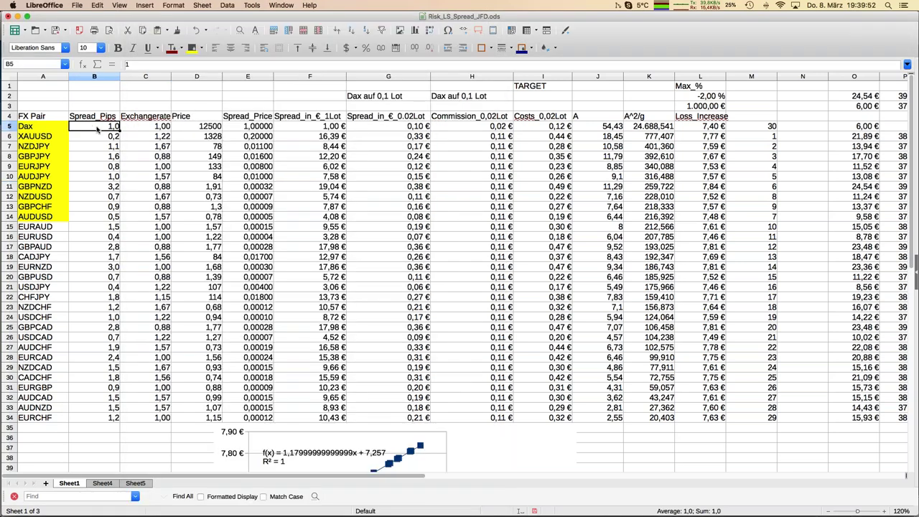
- Switch to forex_closetoclose_versus_time.ods and examine the percent_change table and the power trend line equation in the chart below it
click(280, 5)
click(302, 50)
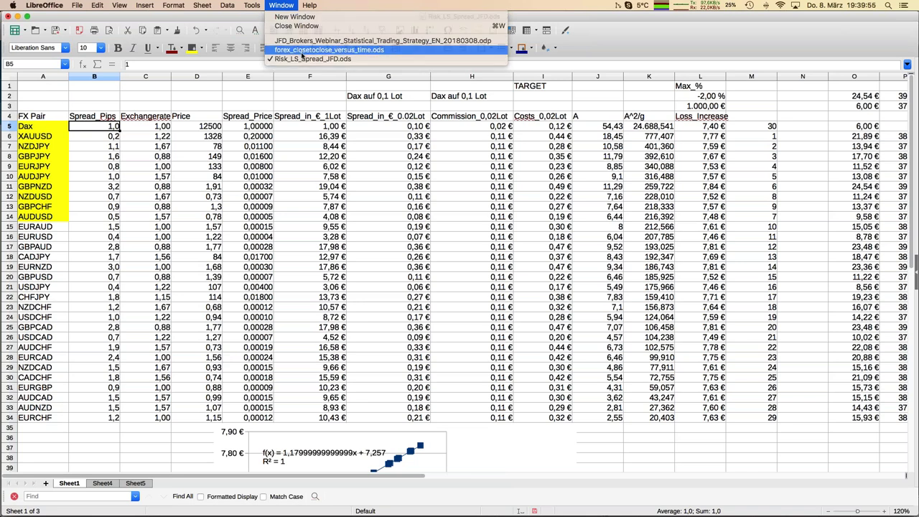
scroll(260, 135, up, 10)
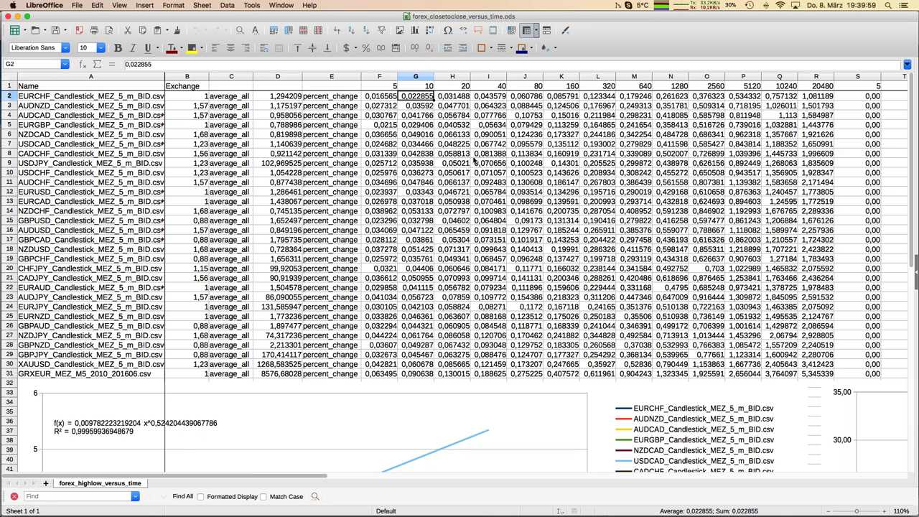
scroll(414, 247, down, 6)
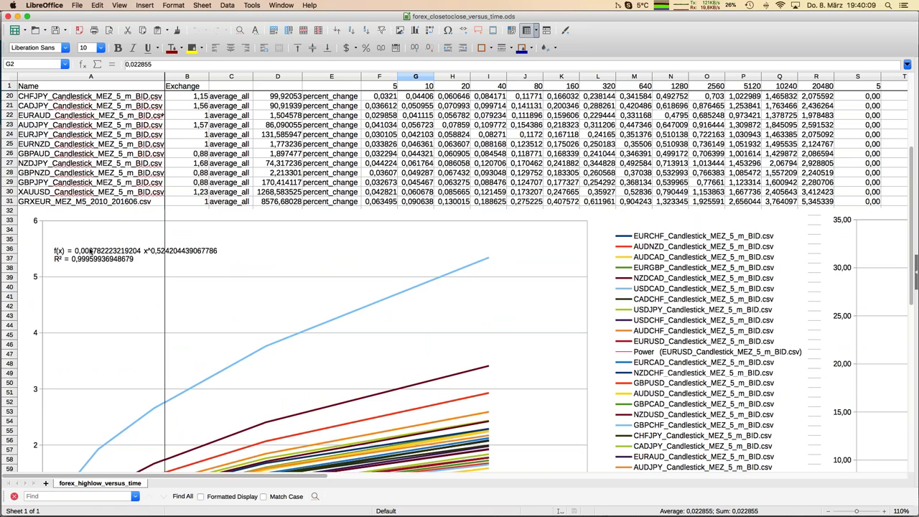
click(330, 126)
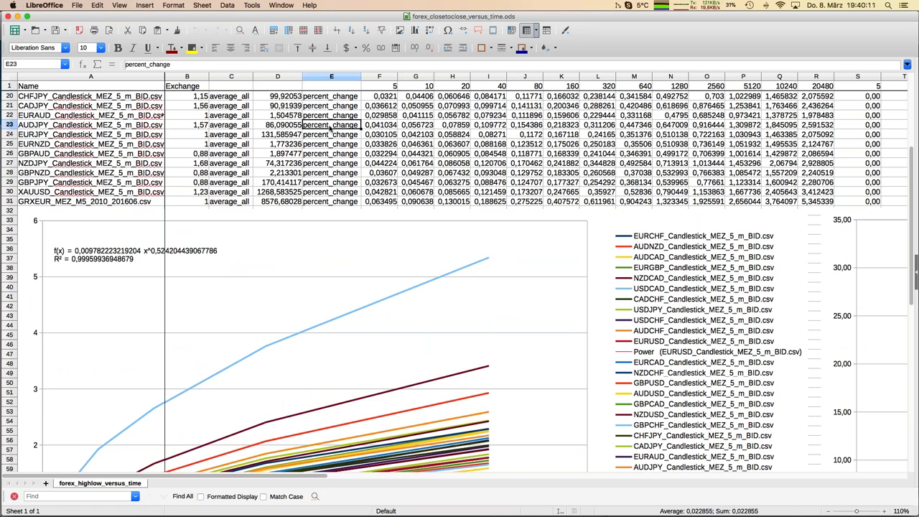
scroll(331, 128, up, 1)
scroll(330, 128, up, 6)
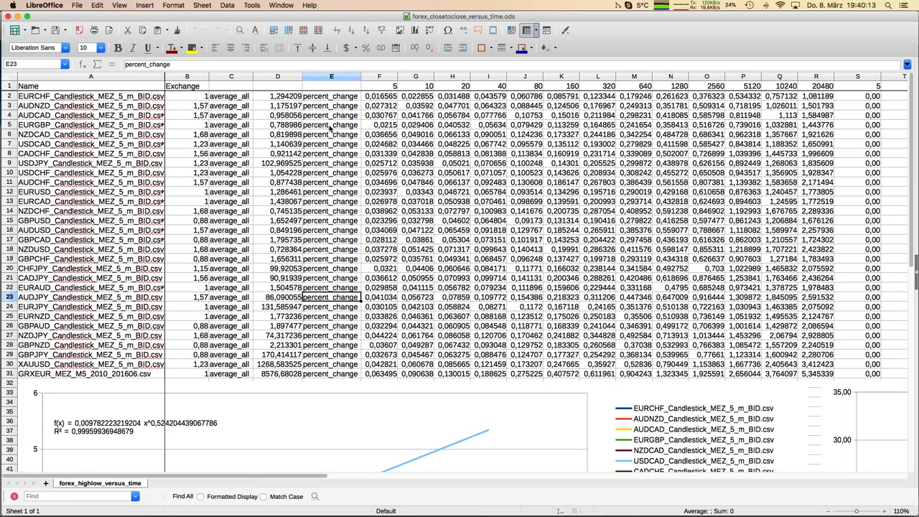
- Examine the 5-minute percent_change values in column F up to row 3 and inspect the squaring formula in cell S2
key(Right)
key(Up)
key(Up)
key(Up)
key(Up)
key(Up)
key(Up)
key(Up)
key(Up)
key(Up)
key(Up)
key(Up)
key(Up)
key(Up)
key(Up)
key(Up)
key(Up)
key(Up)
key(Up)
key(Up)
key(Up)
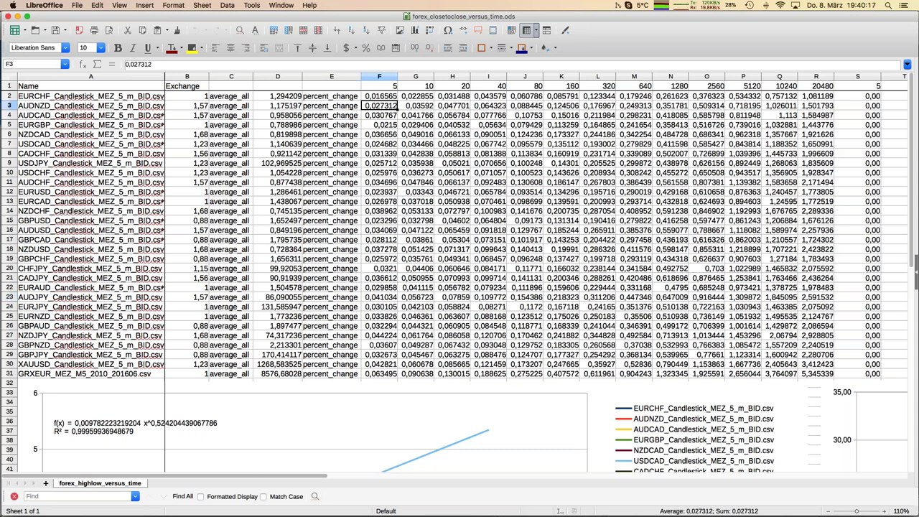
scroll(564, 109, right, 4)
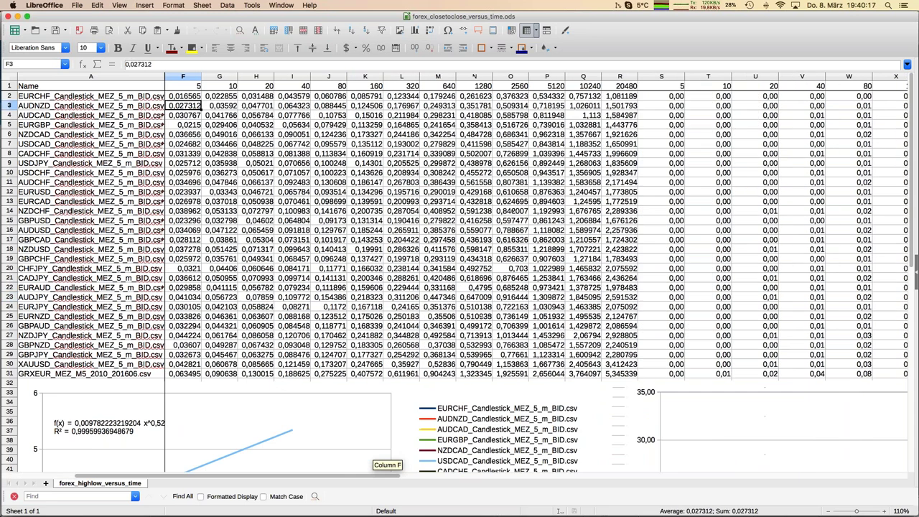
click(657, 99)
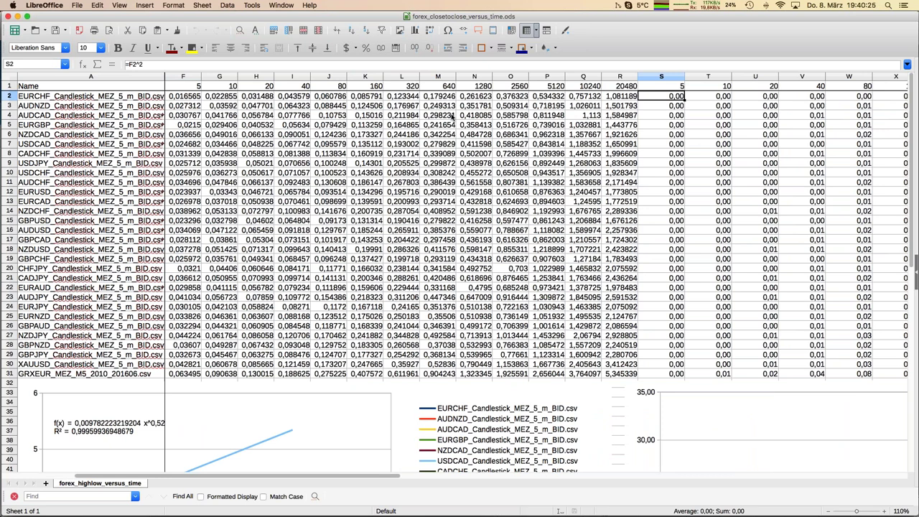
- Examine the squared-change table through the Slope columns, the formula in U5 and the straight-line chart below the table
scroll(452, 117, right, 6)
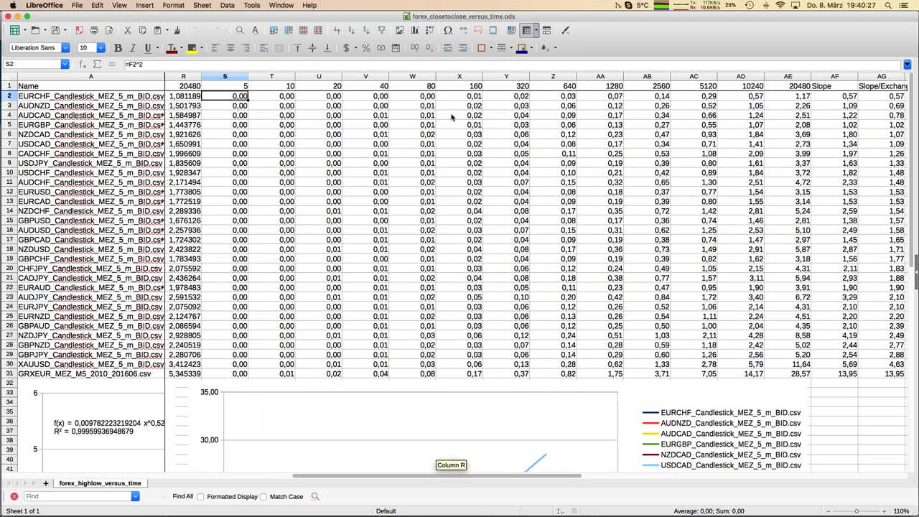
click(328, 126)
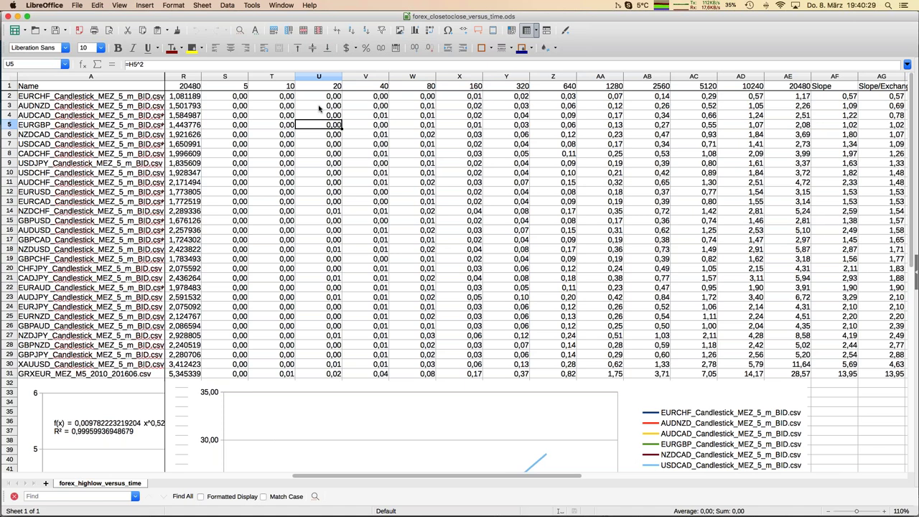
scroll(313, 171, down, 5)
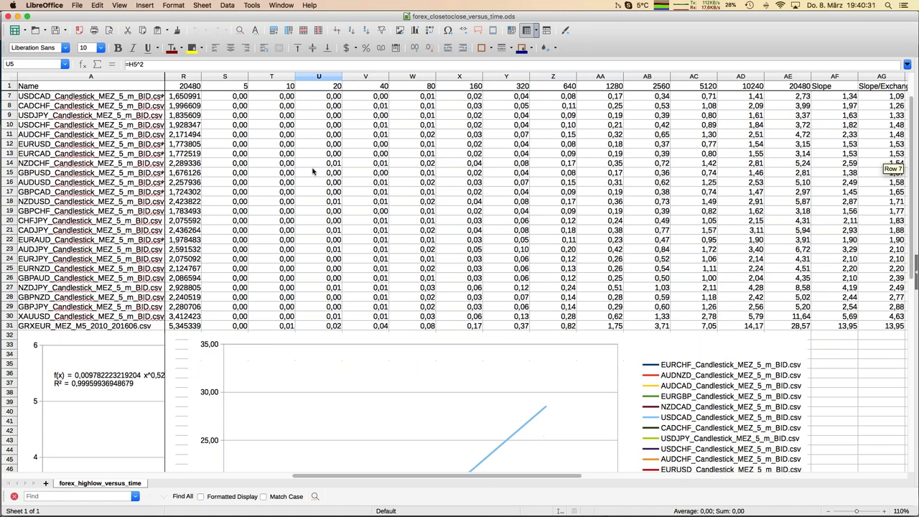
scroll(313, 170, down, 7)
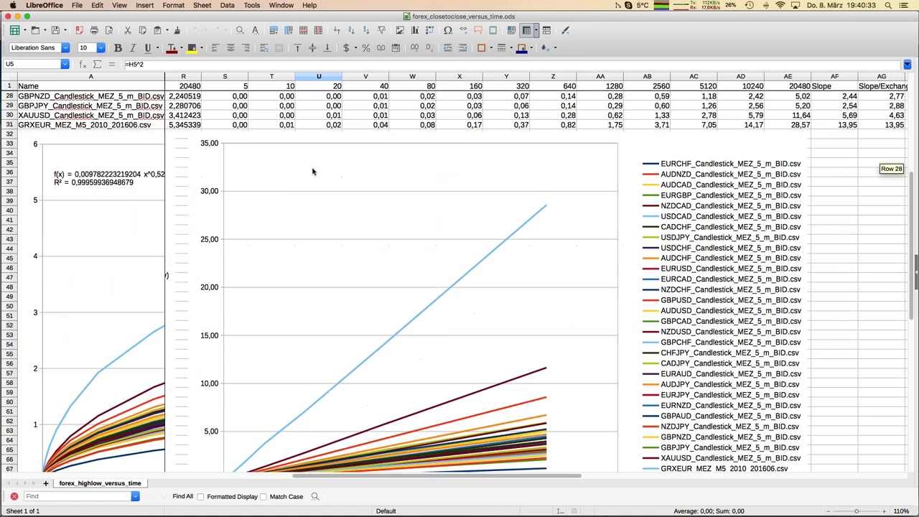
scroll(313, 171, down, 3)
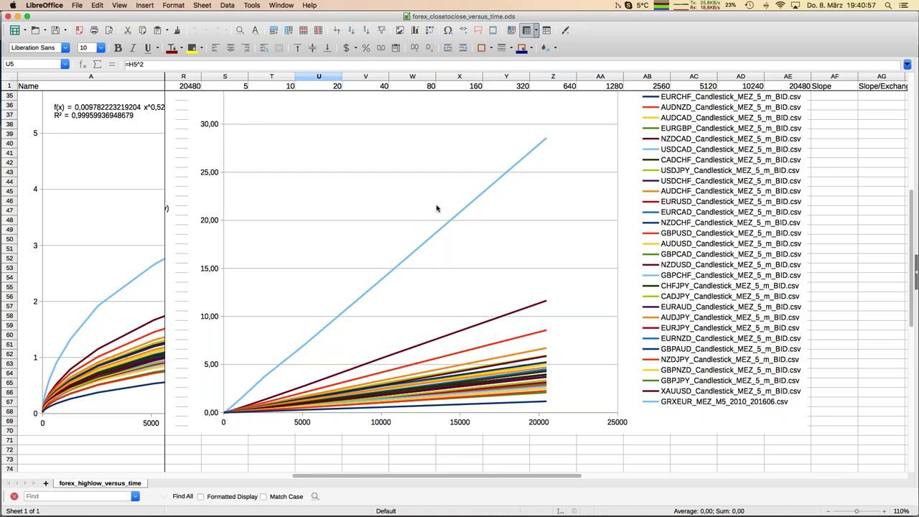
- Examine the SLOPE formula in cell AF2 next to the Slope/Exchange column, returning to the table's first columns
scroll(475, 154, up, 10)
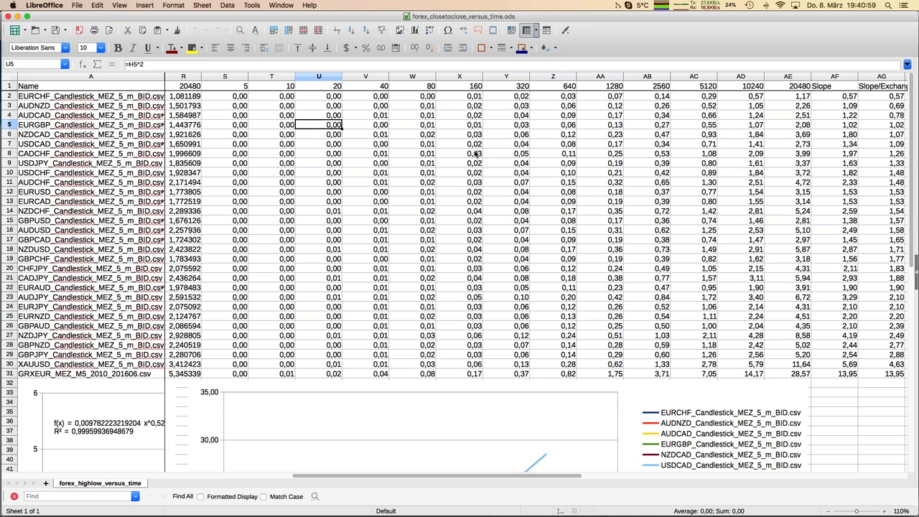
scroll(475, 153, right, 5)
click(514, 99)
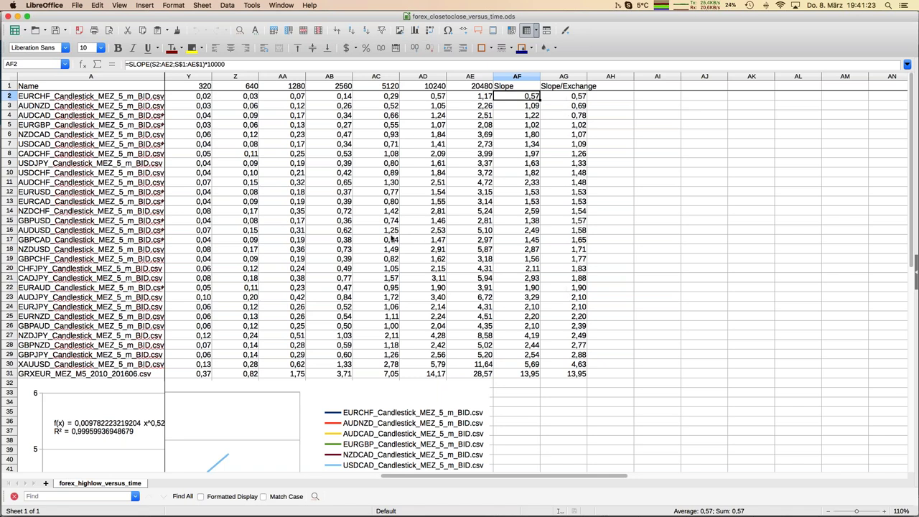
scroll(392, 239, left, 10)
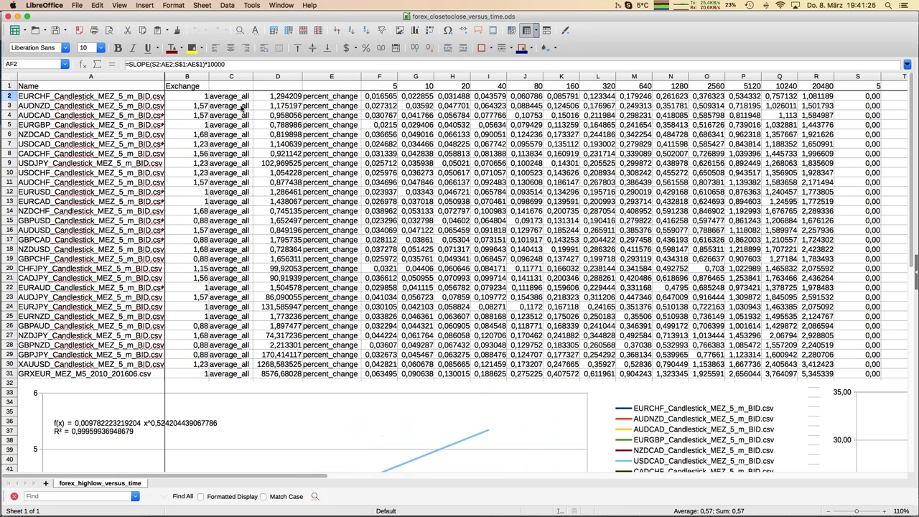
- Switch to Risk_LS_Spread_JFD.ods and inspect the Dax value in column A (J5) and the A^2/g column heading
click(282, 5)
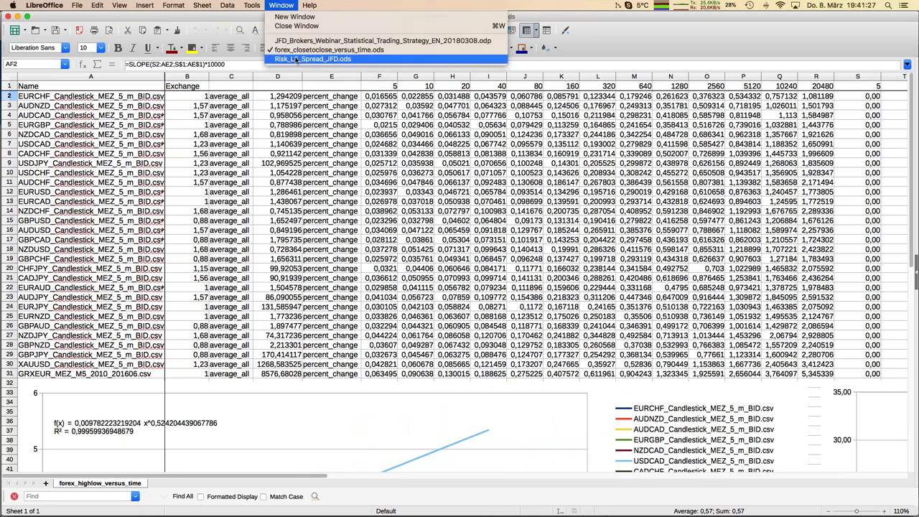
click(298, 62)
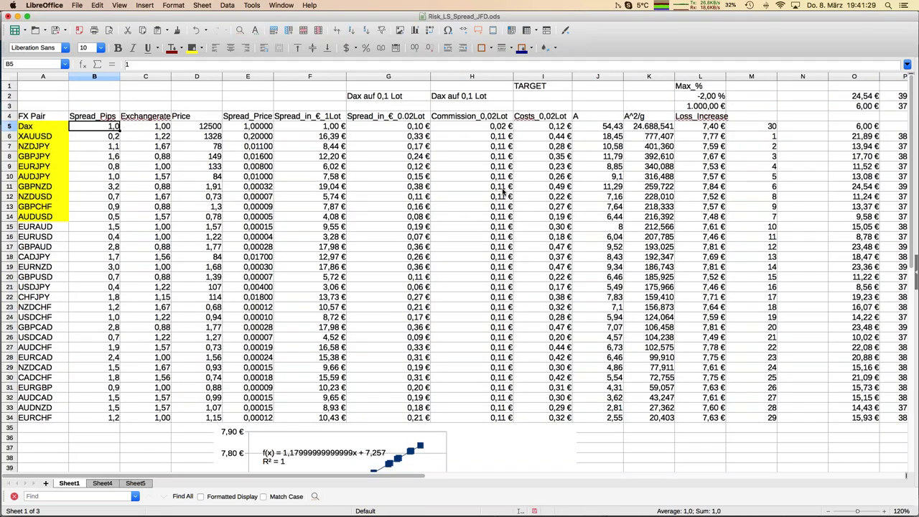
click(604, 128)
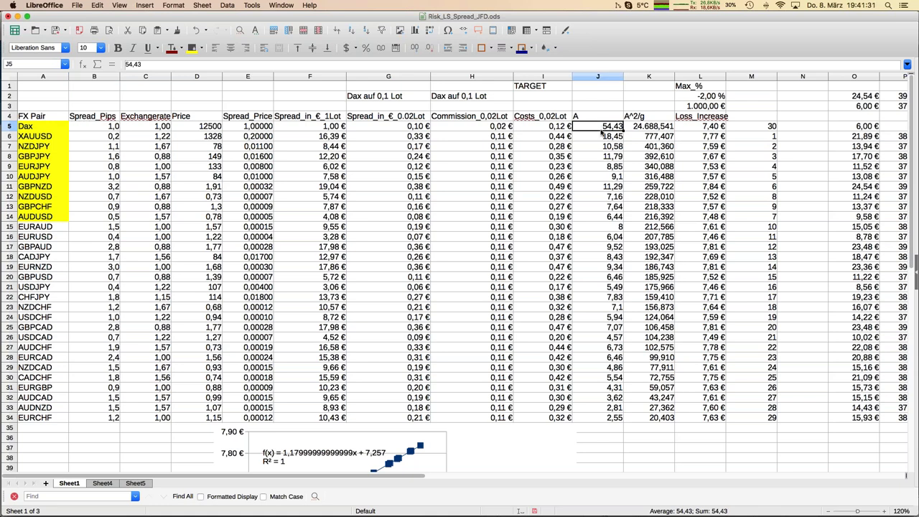
click(638, 117)
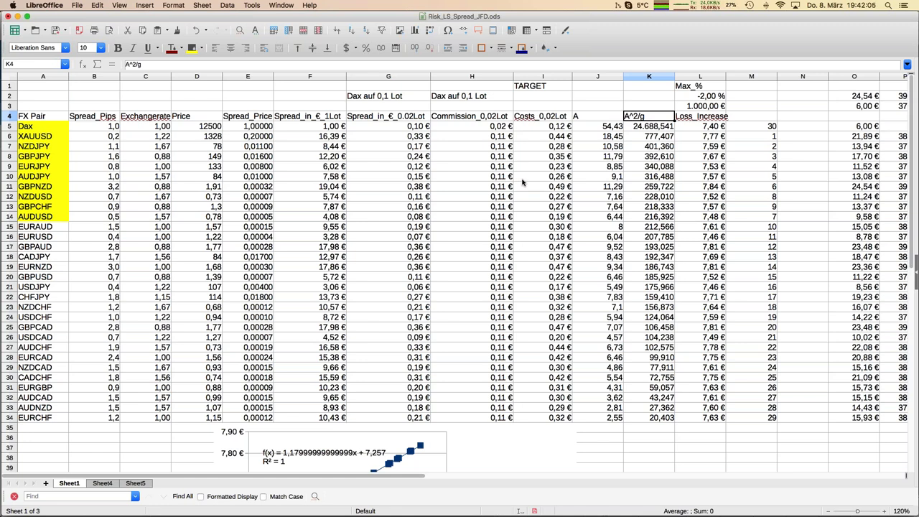
- Examine the Costs_0,02Lot values in I5:I14 and the Loss_Increase values in L5:L14 for the highlighted FX pairs
click(552, 146)
drag(547, 126, 546, 216)
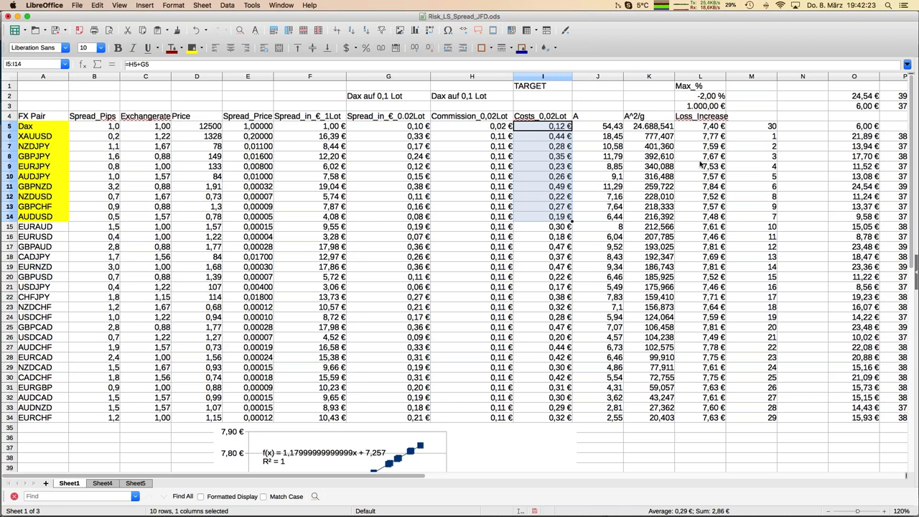
click(707, 127)
drag(707, 128, 709, 217)
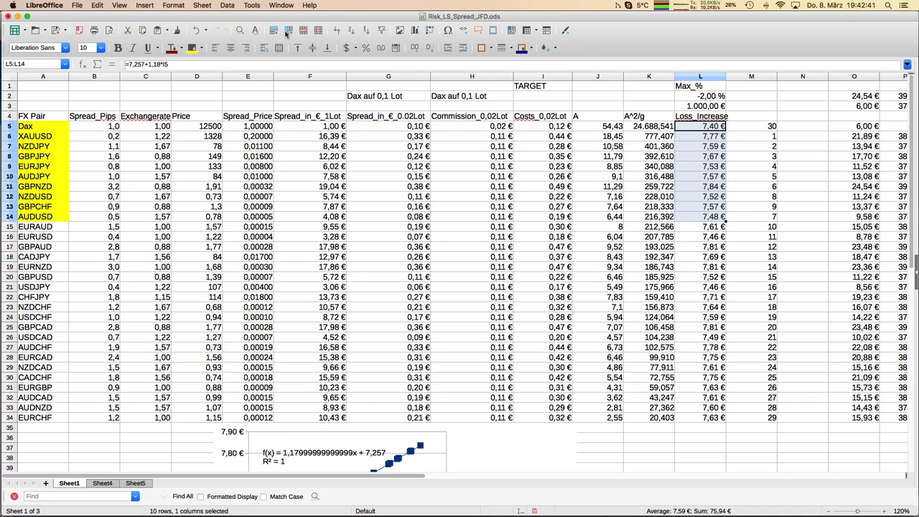
- Switch to Microsoft Remote Desktop and bring up the JFD-Demo MetaTrader account with the tiled strategy charts
click(233, 209)
mouse_move(2, 234)
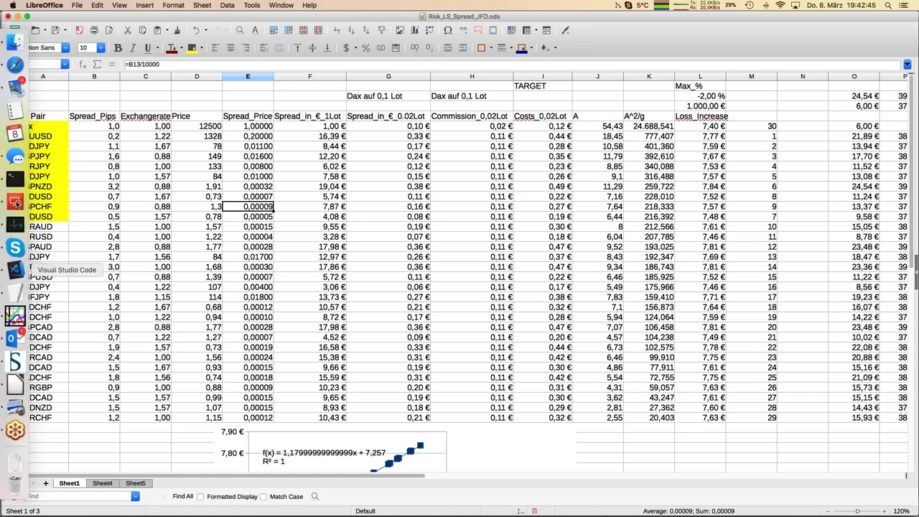
click(15, 205)
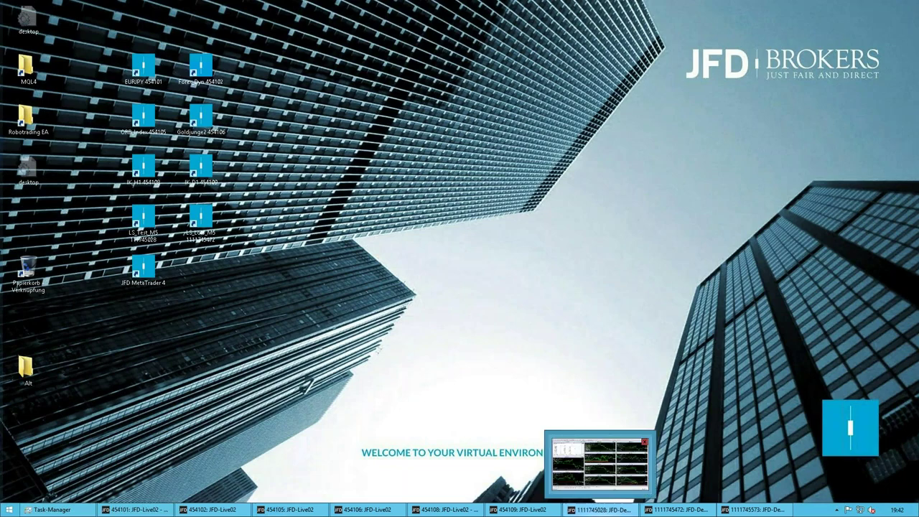
click(593, 510)
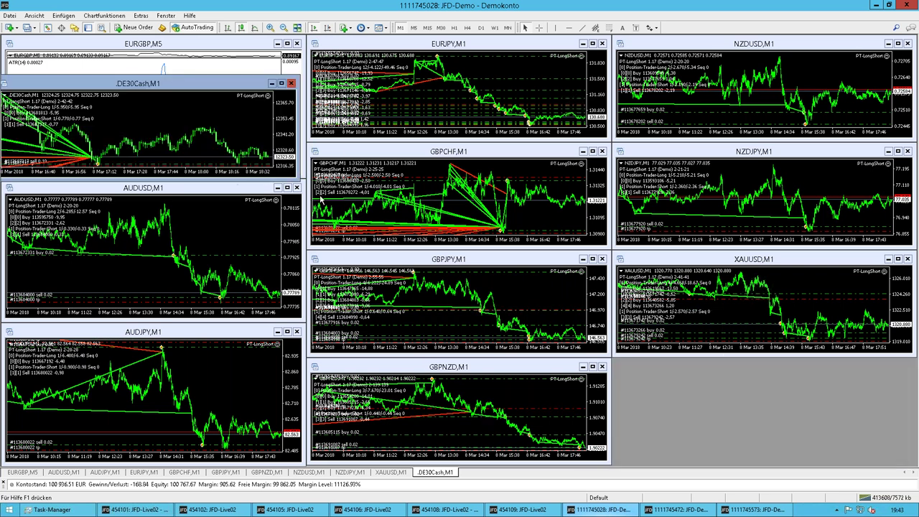
- Enlarge the .DE30Cash,M1 chart, magnify its recent candles, widen its price range and restore the wider time view to examine the trades
drag(299, 187, 577, 416)
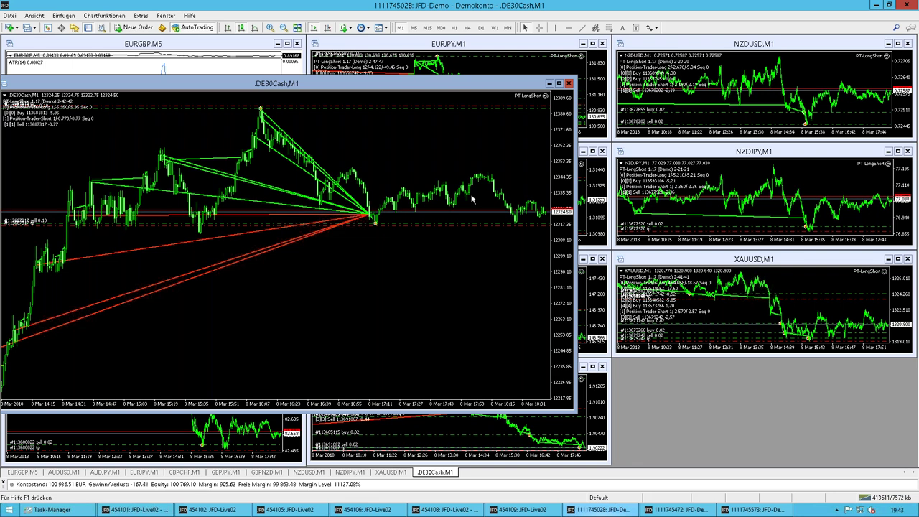
click(269, 27)
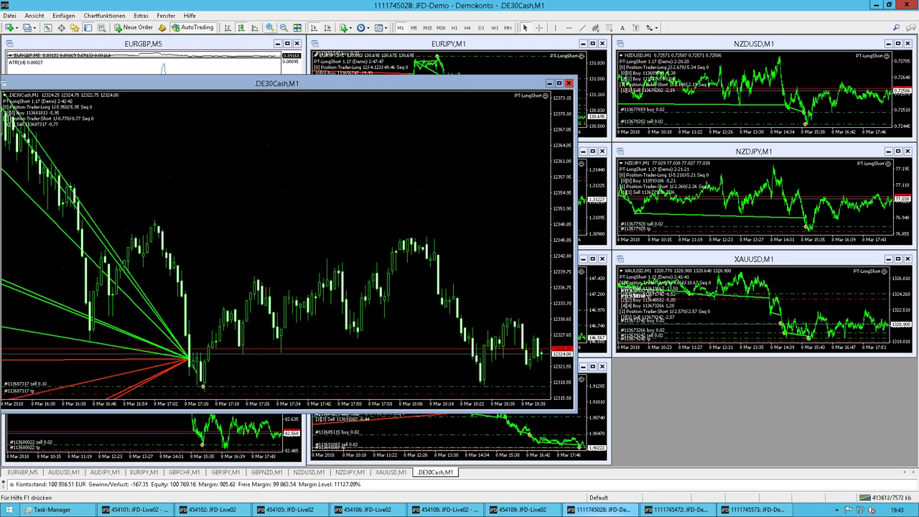
drag(563, 148, 572, 287)
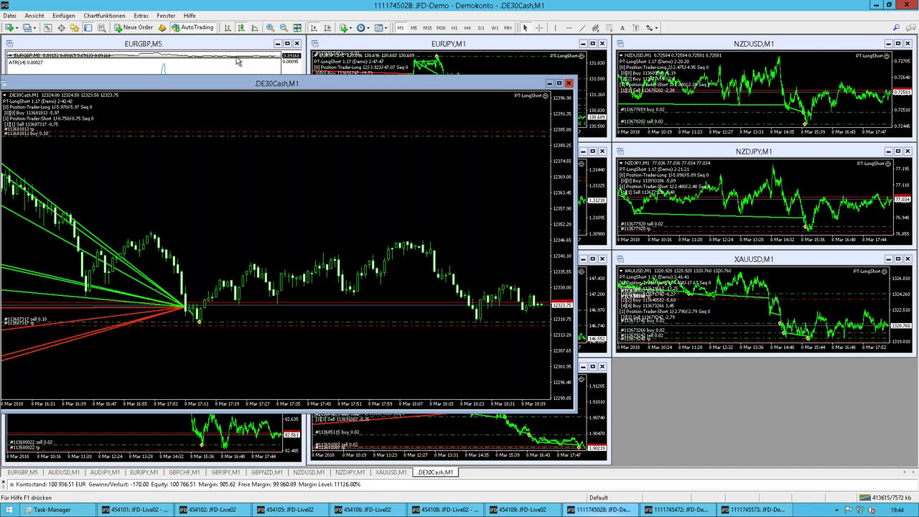
click(284, 28)
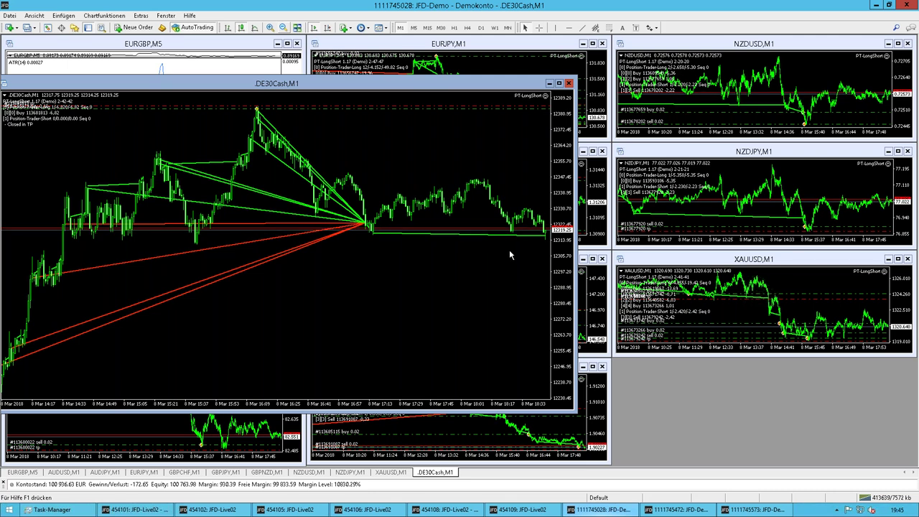
- Move the .DE30Cash,M1 chart aside to view the per-symbol table on the EURGBP,M5 chart, and tile all chart windows again
drag(204, 86, 542, 108)
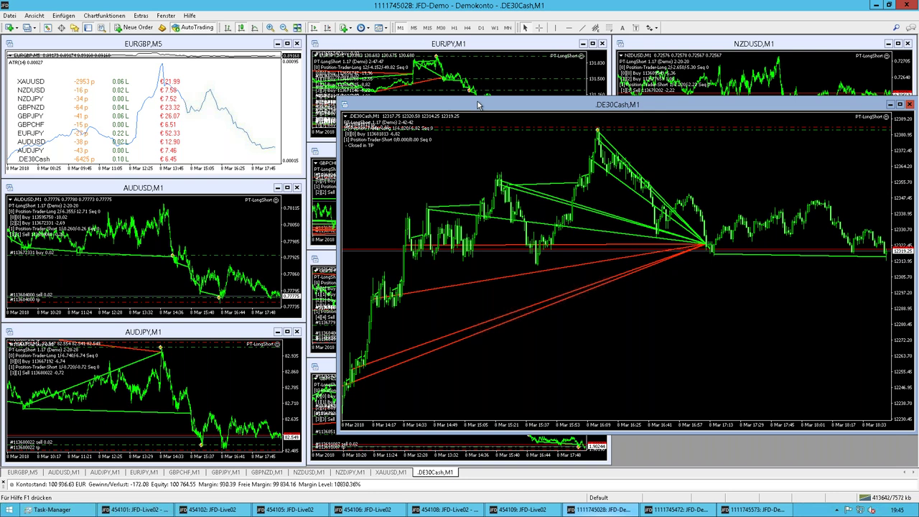
drag(477, 105, 266, 101)
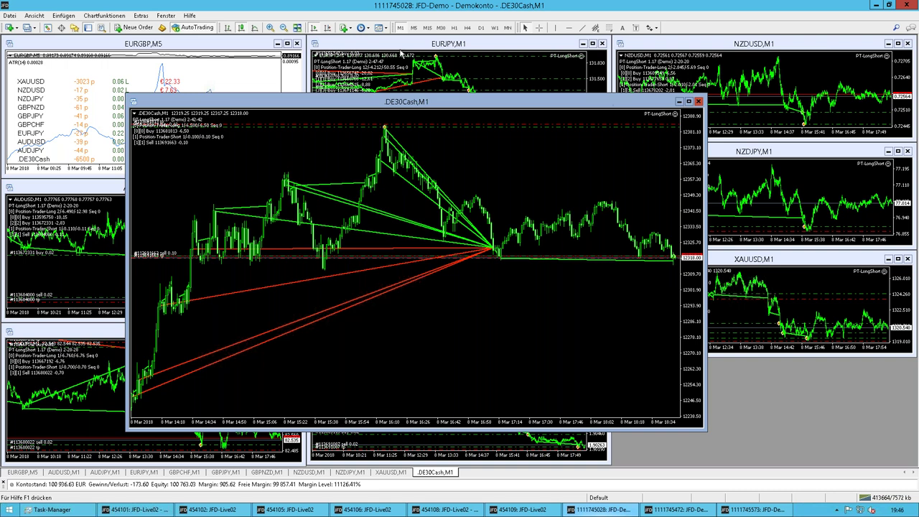
click(297, 27)
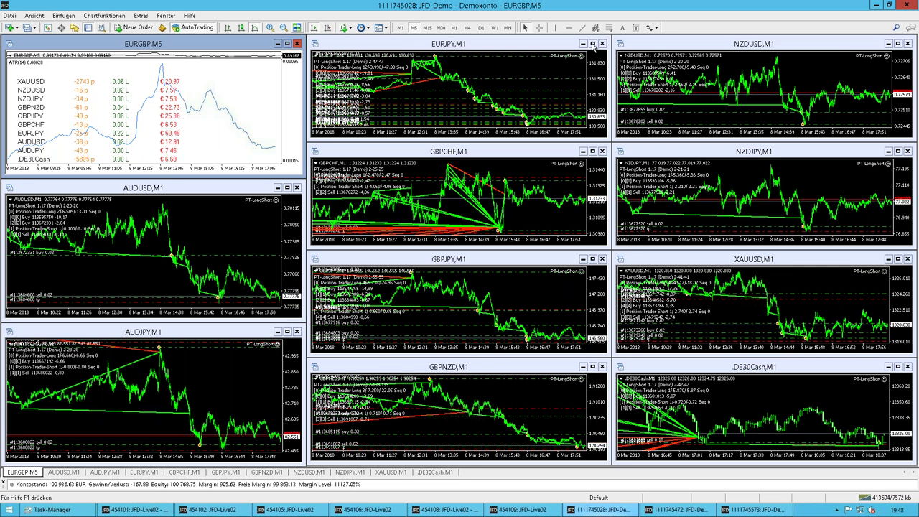
- Enlarge the EURJPY,M1 chart and magnify it to examine its sequence of re-buys, and tile all chart windows again
click(513, 47)
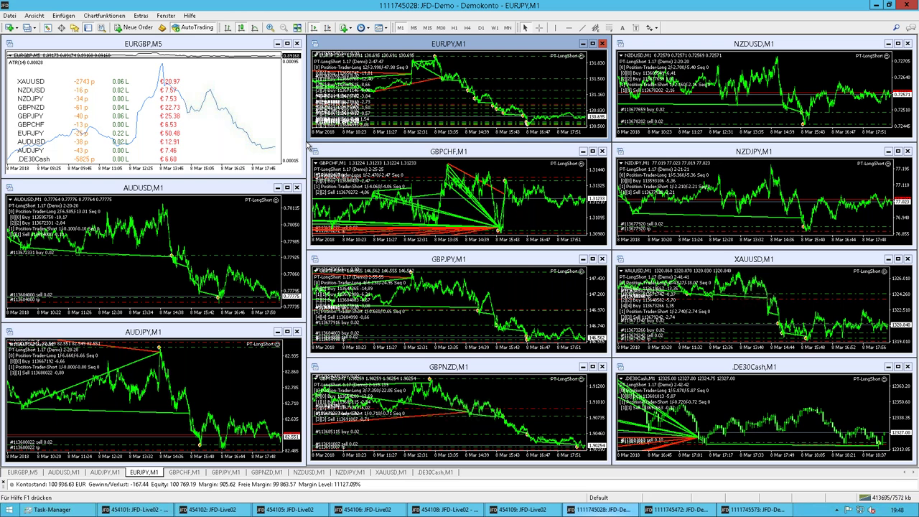
drag(308, 147, 71, 414)
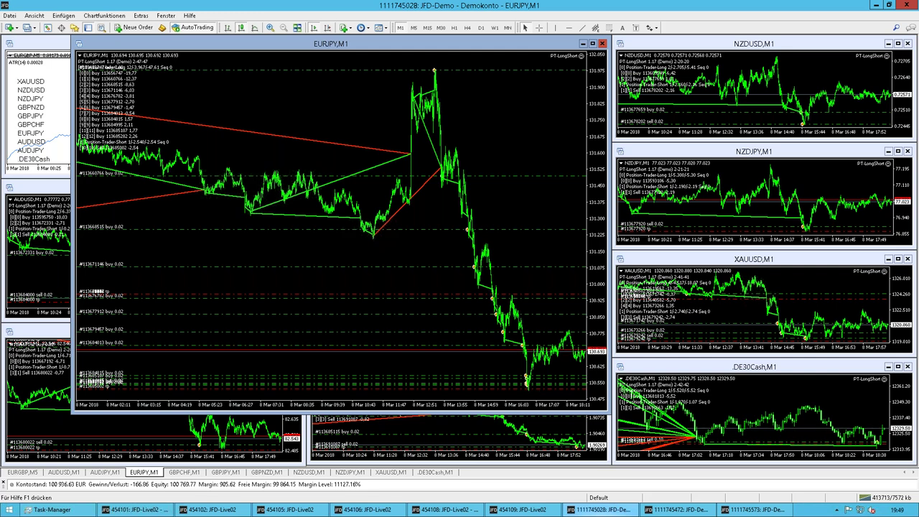
click(270, 28)
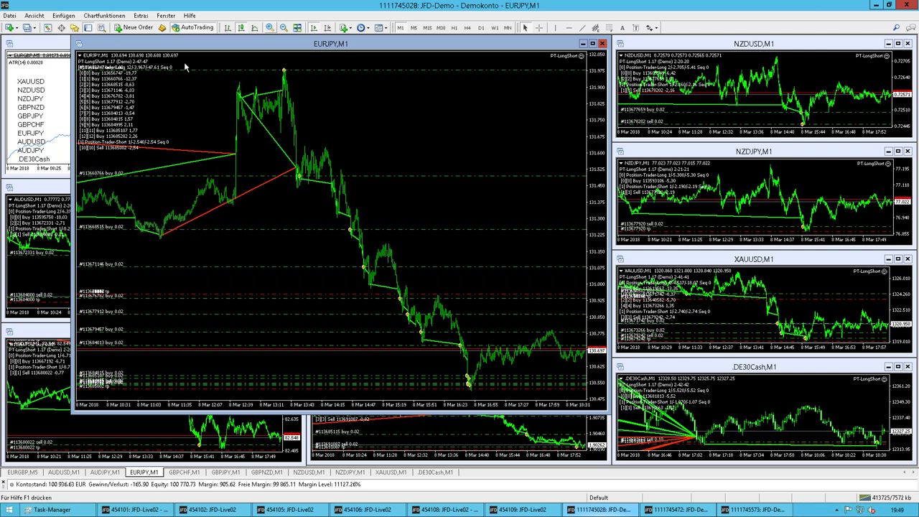
click(297, 28)
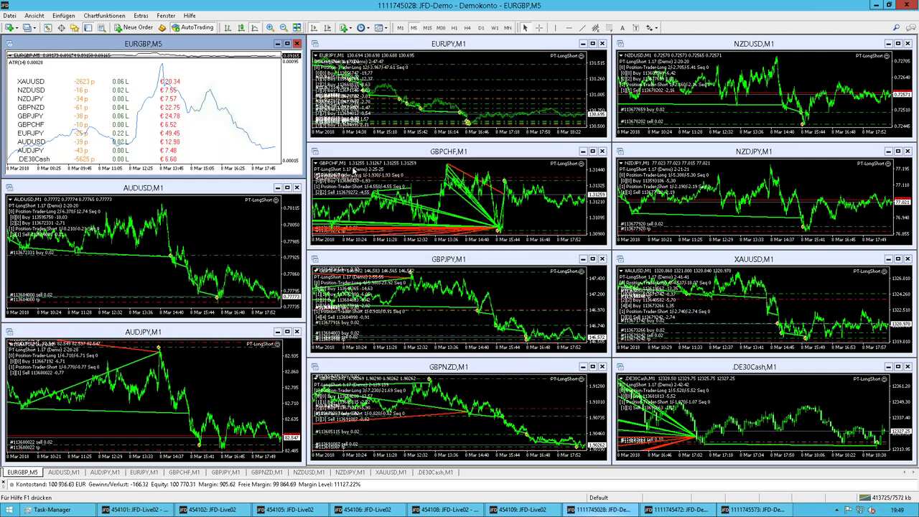
- Switch to the FX Blue statement for jfd_demostrategy_21 in Safari and set the trades-per-symbol chart to Symbol - Profit
mouse_move(2, 204)
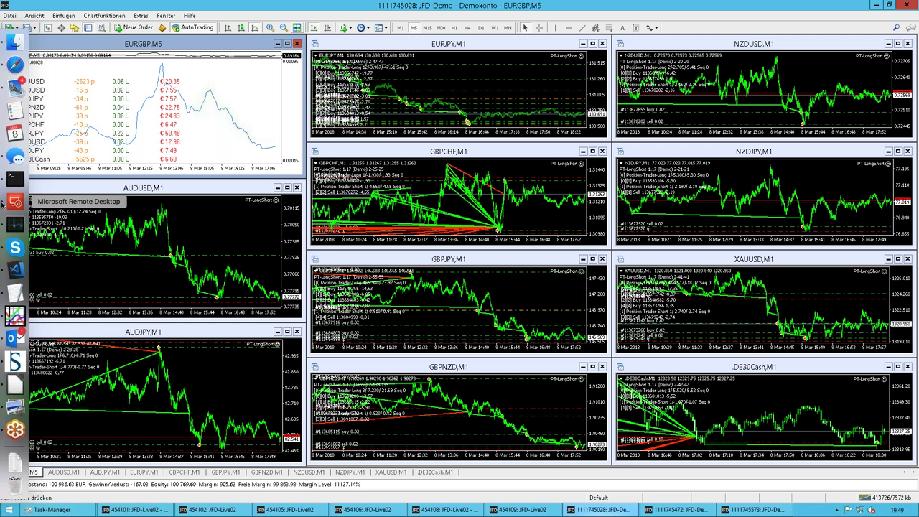
click(15, 65)
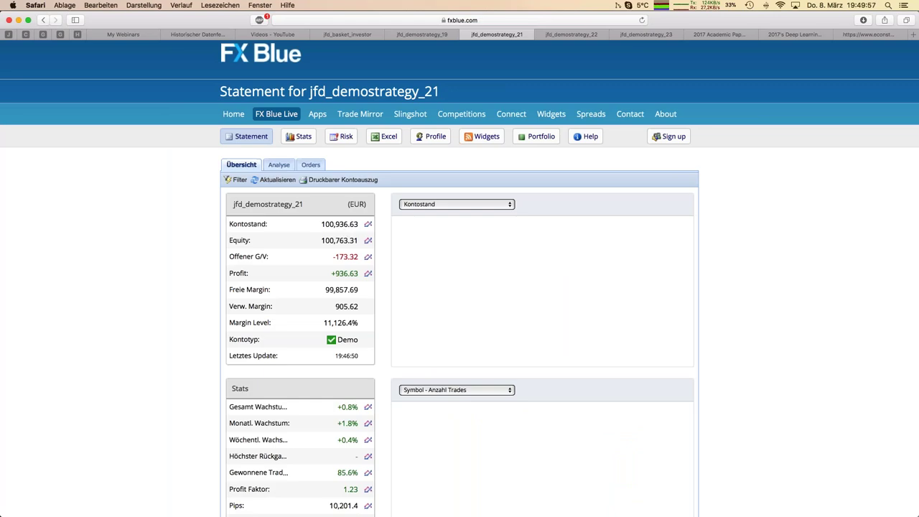
scroll(574, 323, down, 3)
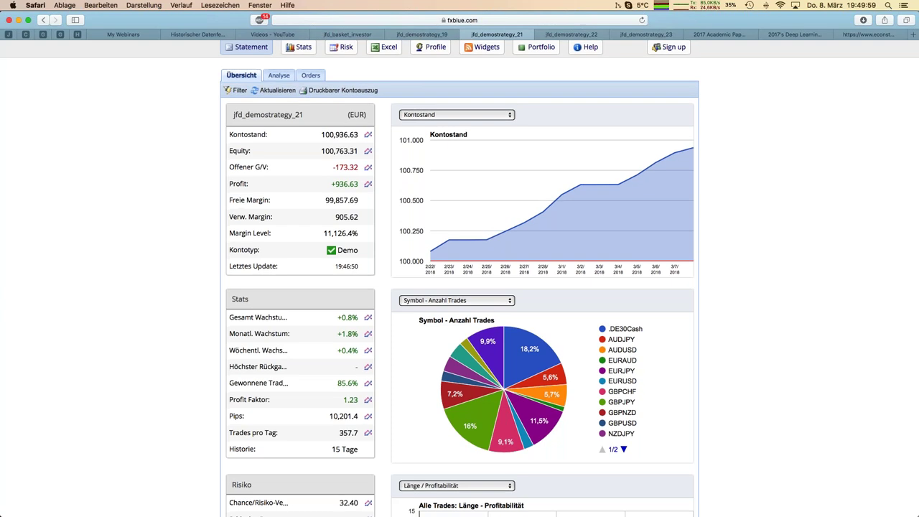
click(479, 303)
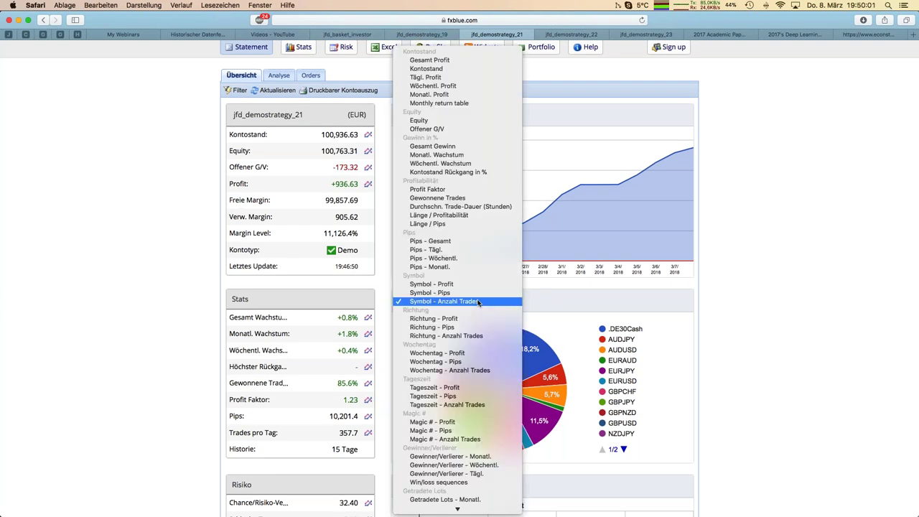
click(445, 283)
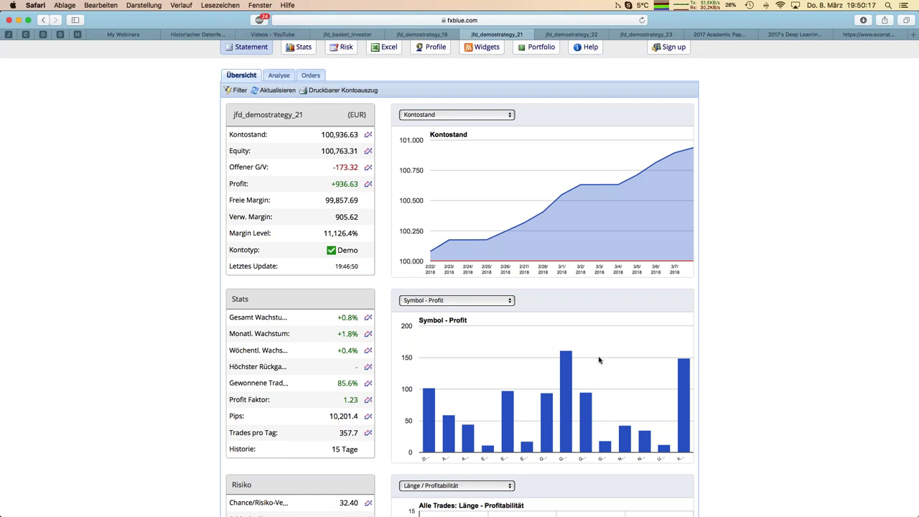
- Read the Symbol - Profit bars for GBPJPY, XAUUSD, .DE30Cash, EURJPY, GBPCHF and GBPNZD
mouse_move(563, 372)
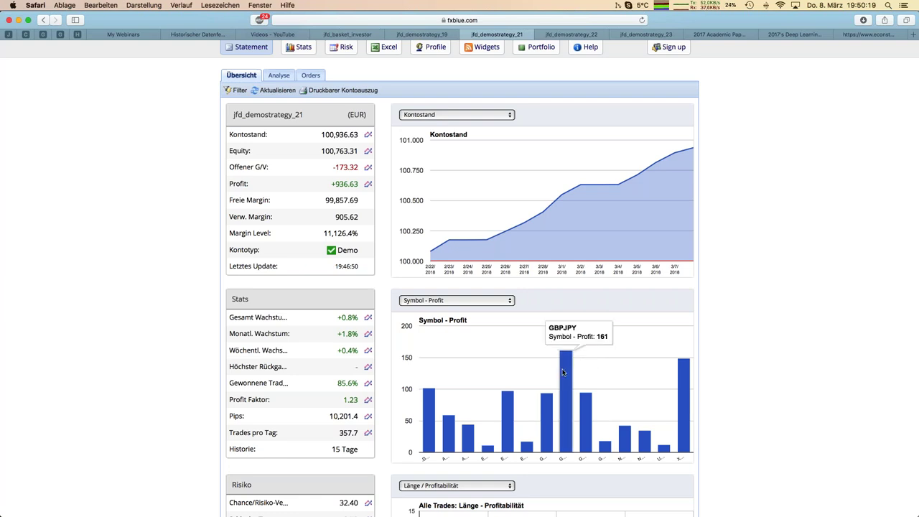
mouse_move(682, 374)
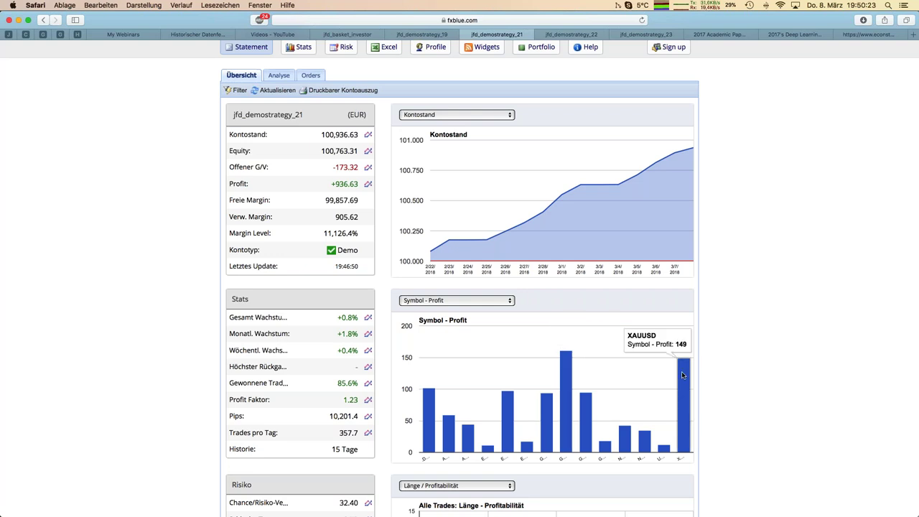
mouse_move(429, 405)
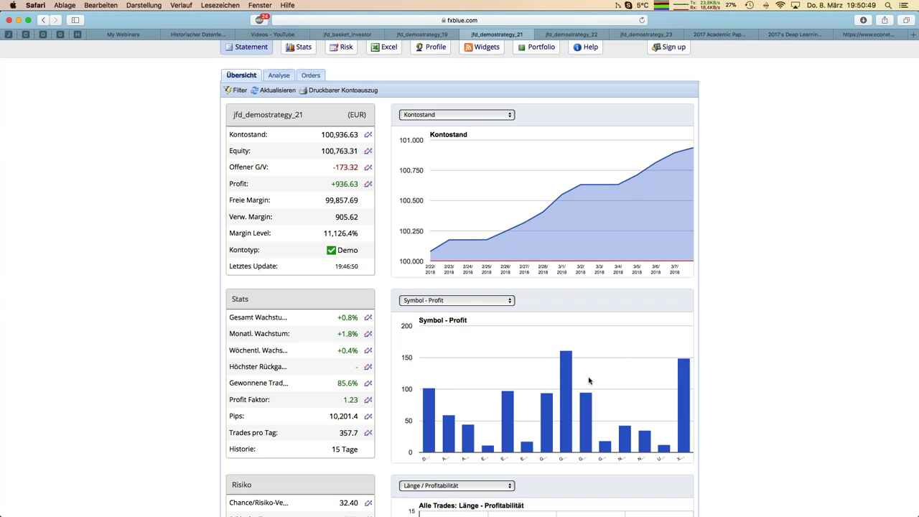
mouse_move(504, 402)
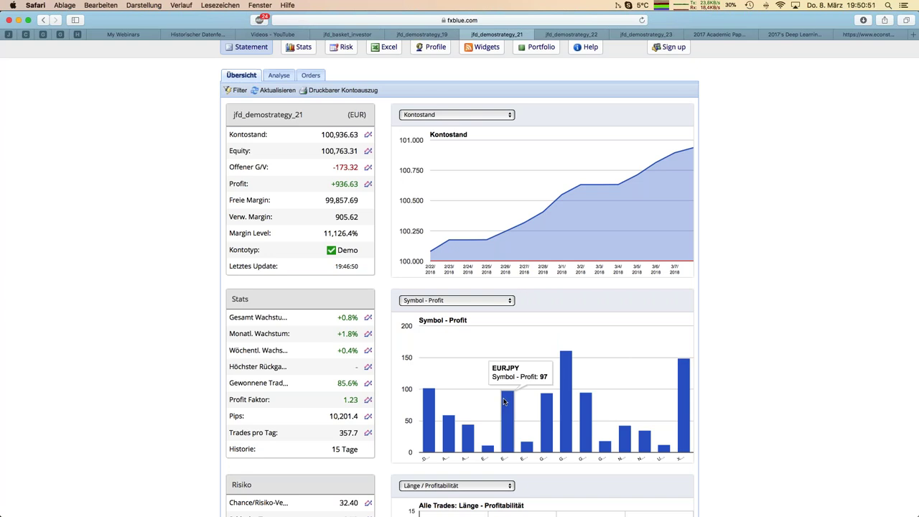
mouse_move(548, 409)
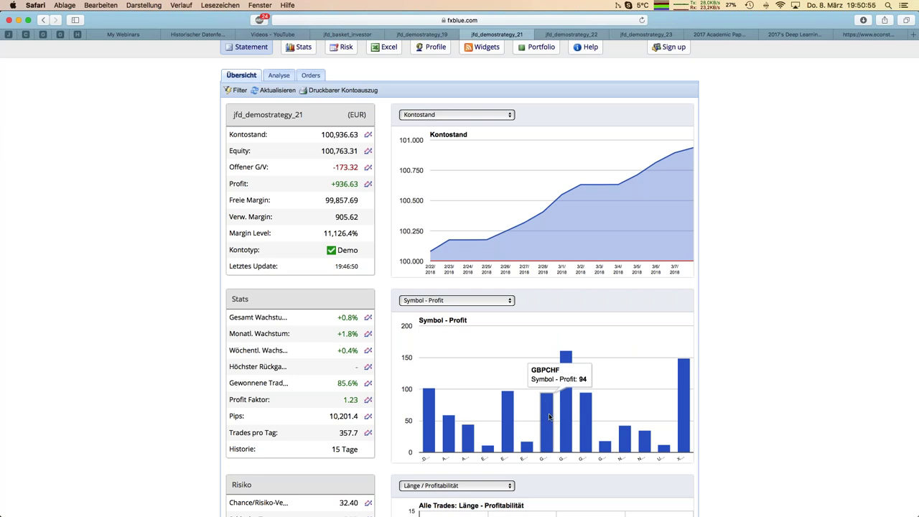
mouse_move(590, 419)
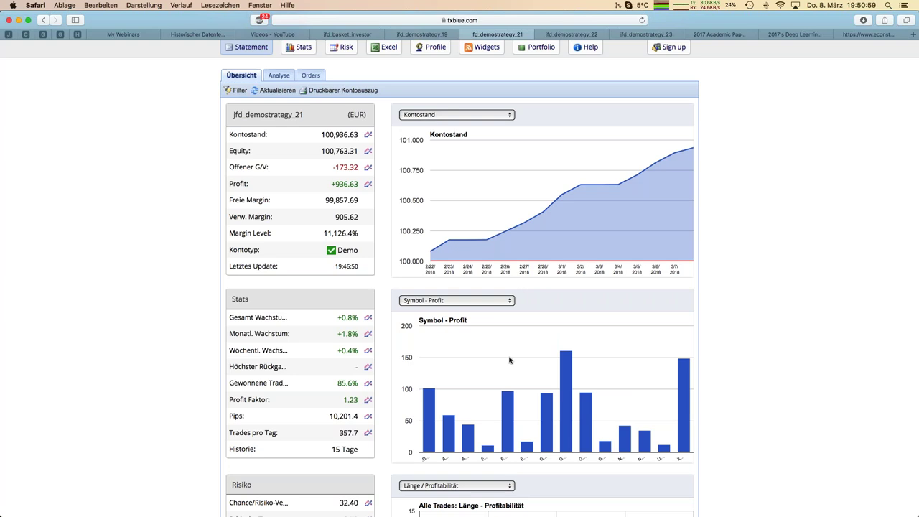
- Return to LibreOffice and bring up the re-buy level slide in JFD_Brokers_Webinar_Statistical_Trading_Strategy_EN_20180308.odp with no text being edited
mouse_move(3, 288)
mouse_move(2, 323)
click(16, 385)
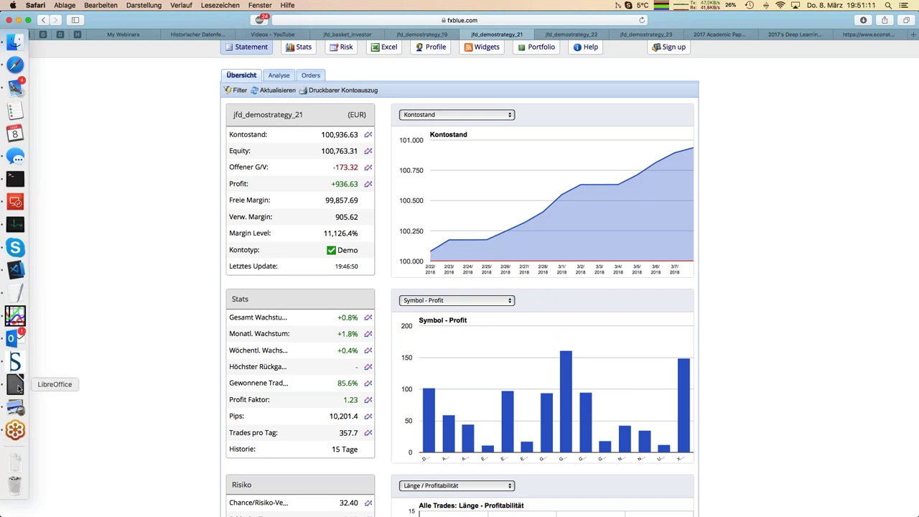
click(287, 236)
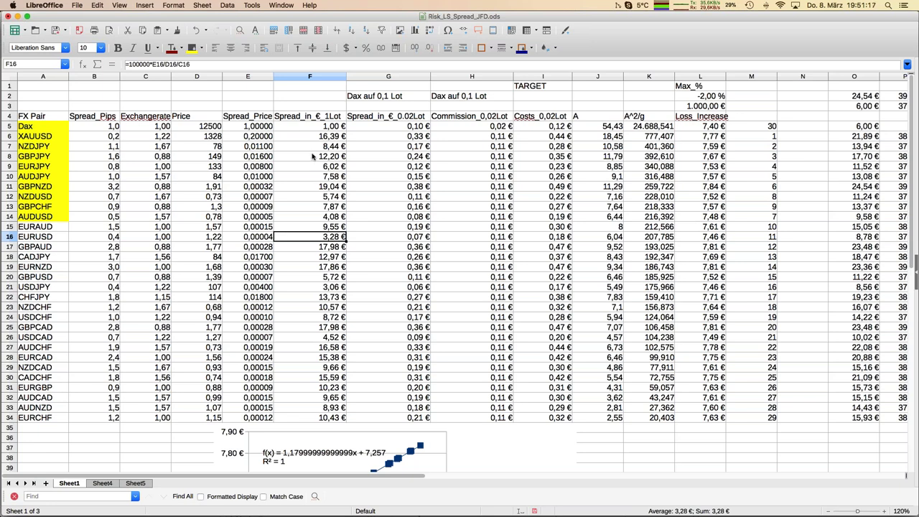
mouse_move(2, 265)
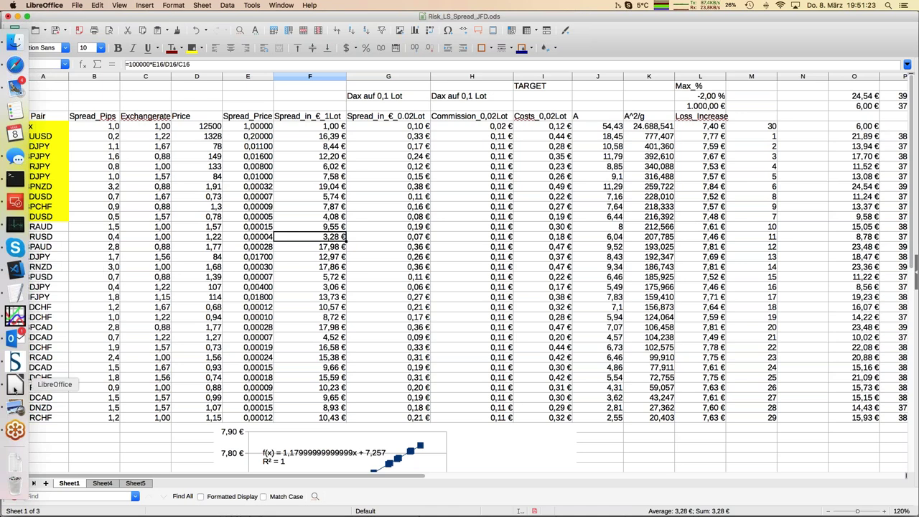
click(281, 5)
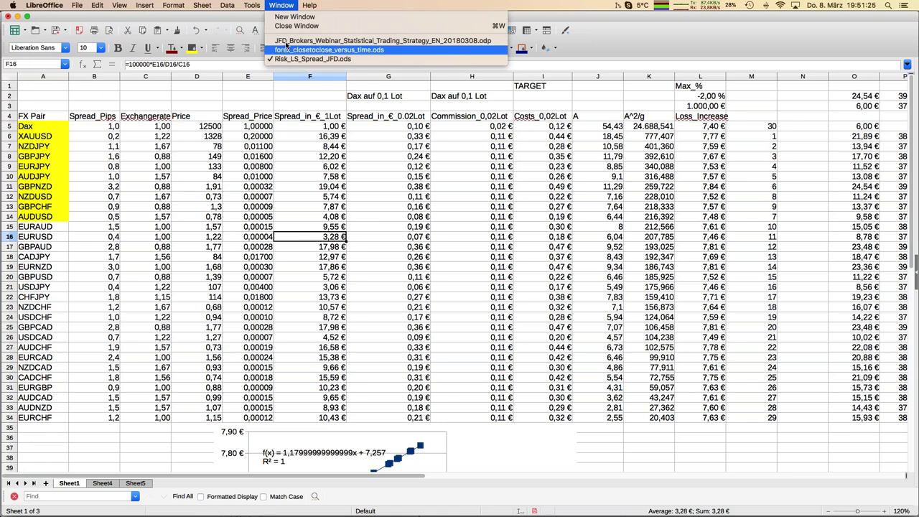
click(323, 41)
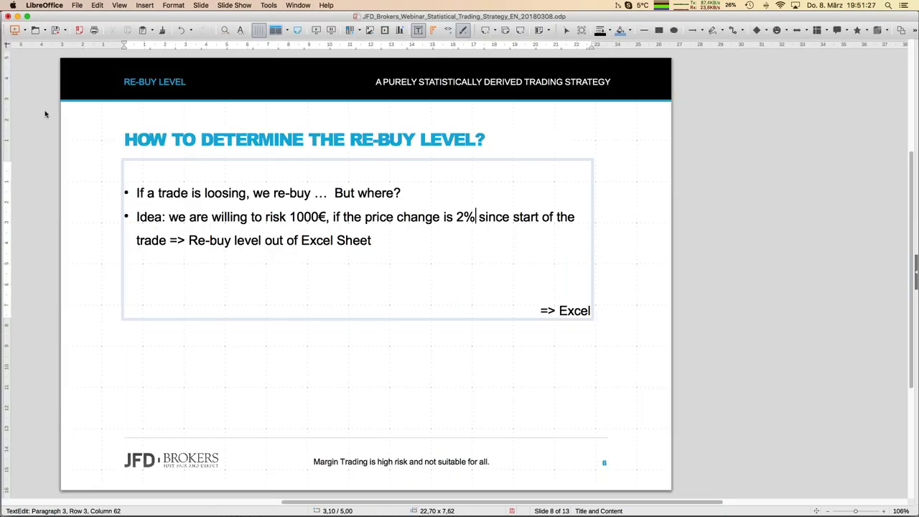
click(72, 134)
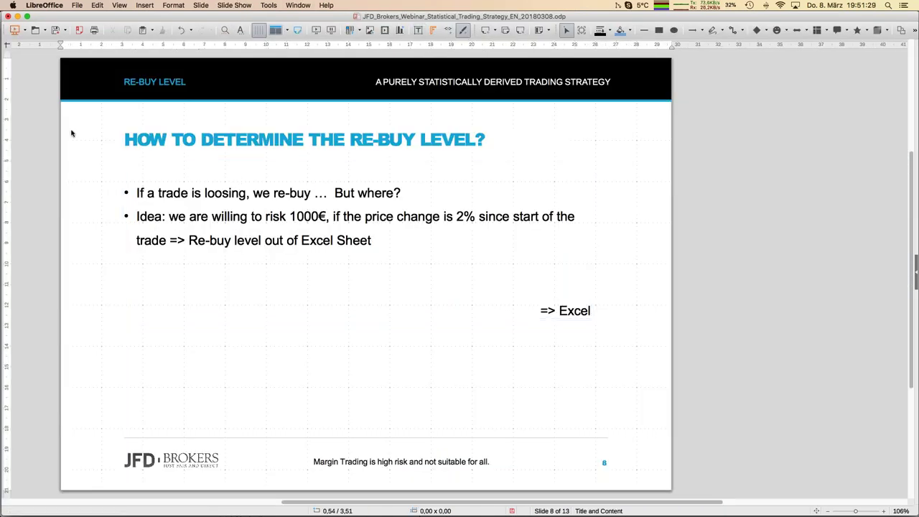